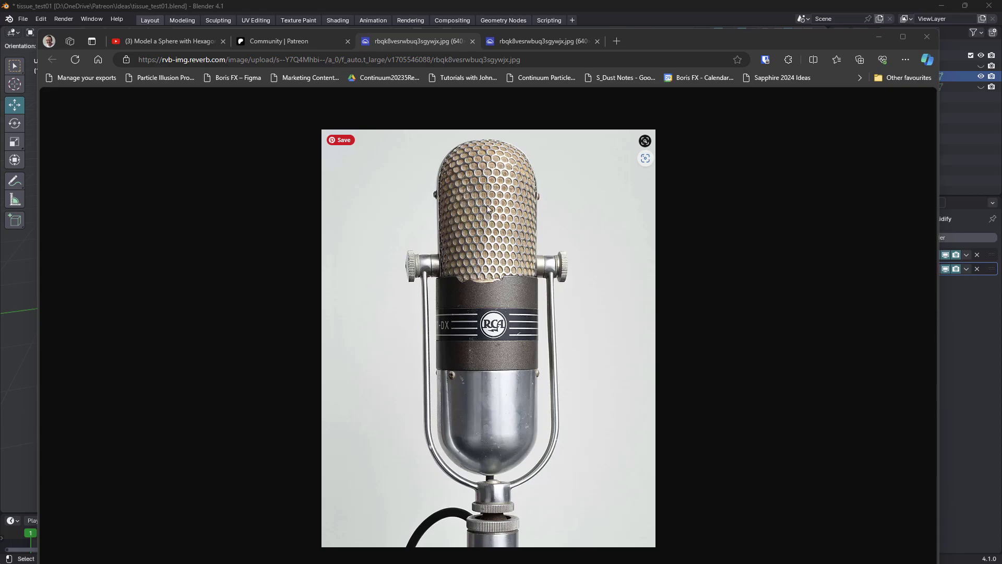
- Return to Blender from the microphone reference photo in Edge
key("alt+Tab")
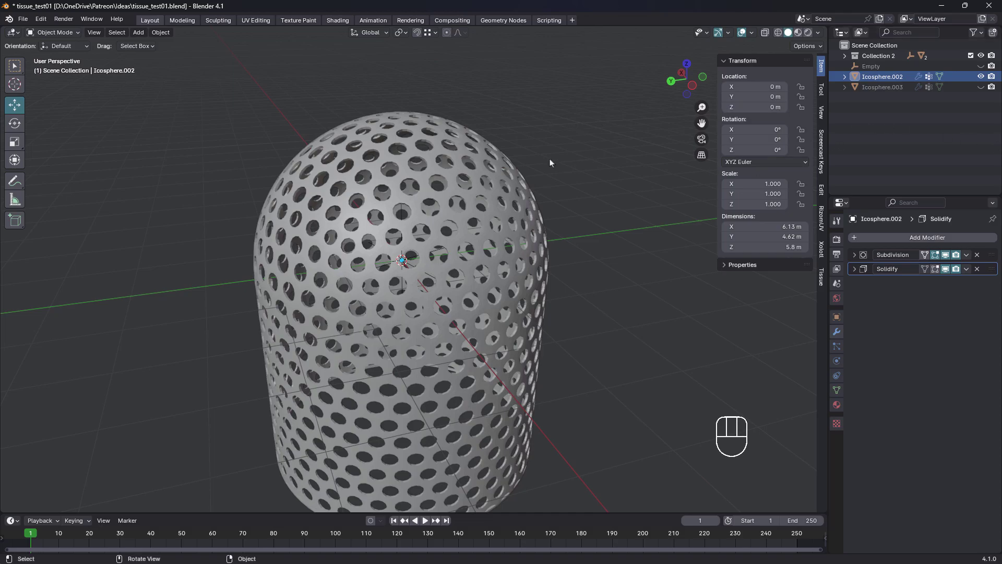
- Hide Icosphere.002 and collapse Collection 2 in the Outliner
left_click(981, 76)
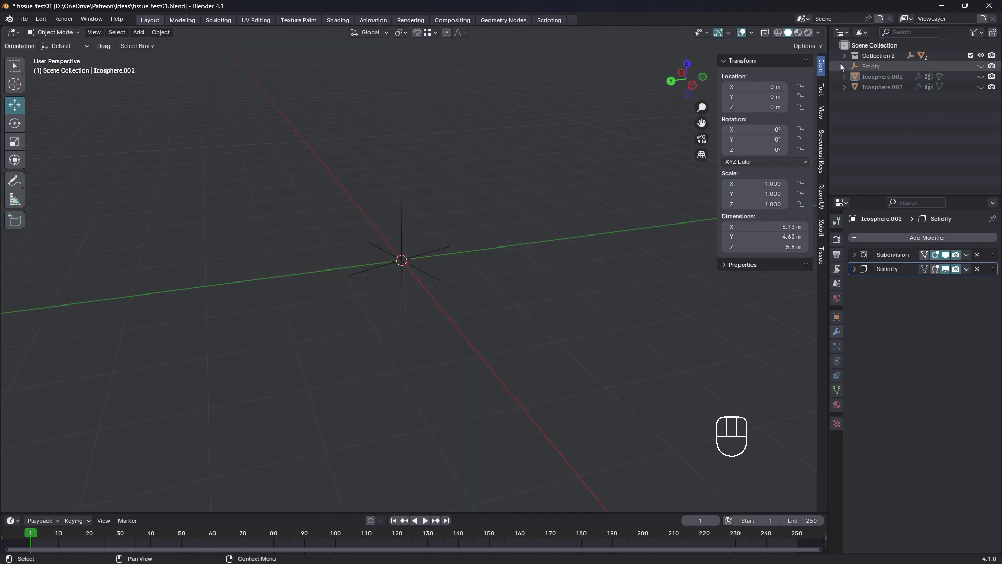
left_click(845, 56)
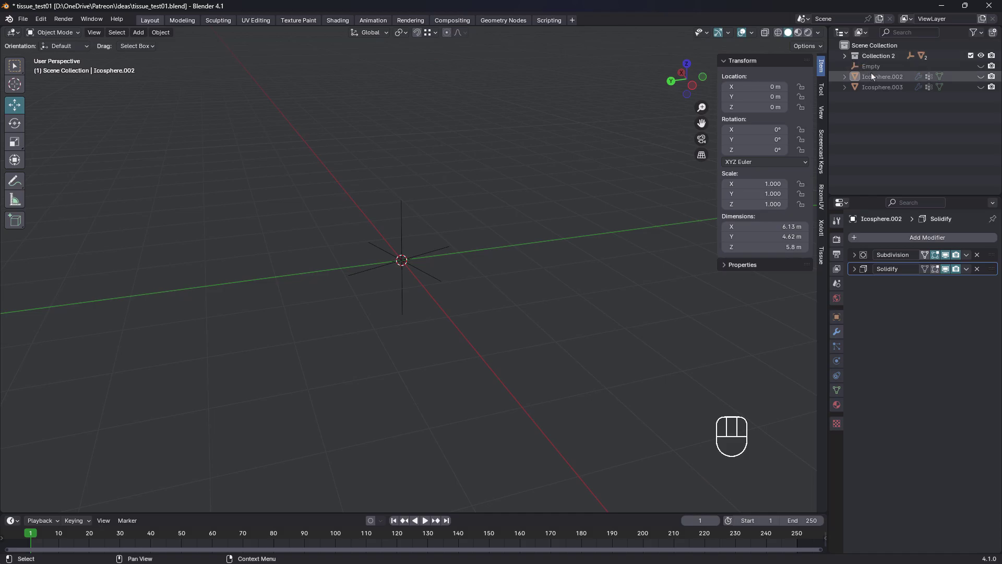
left_click(812, 141)
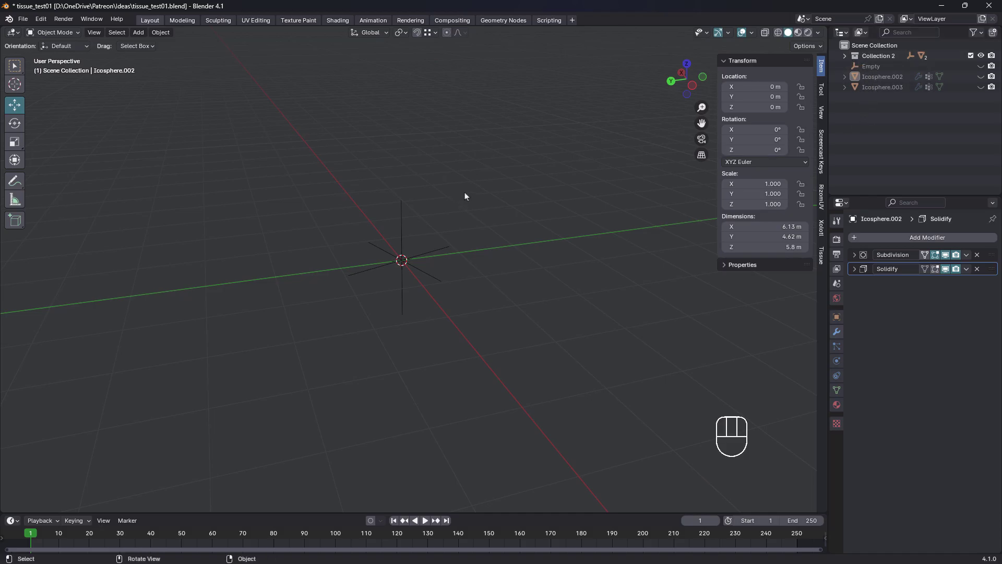
- Add an icosphere (subdivisions 4, radius 2.32 m) and orbit toward a side view
key("shift+a")
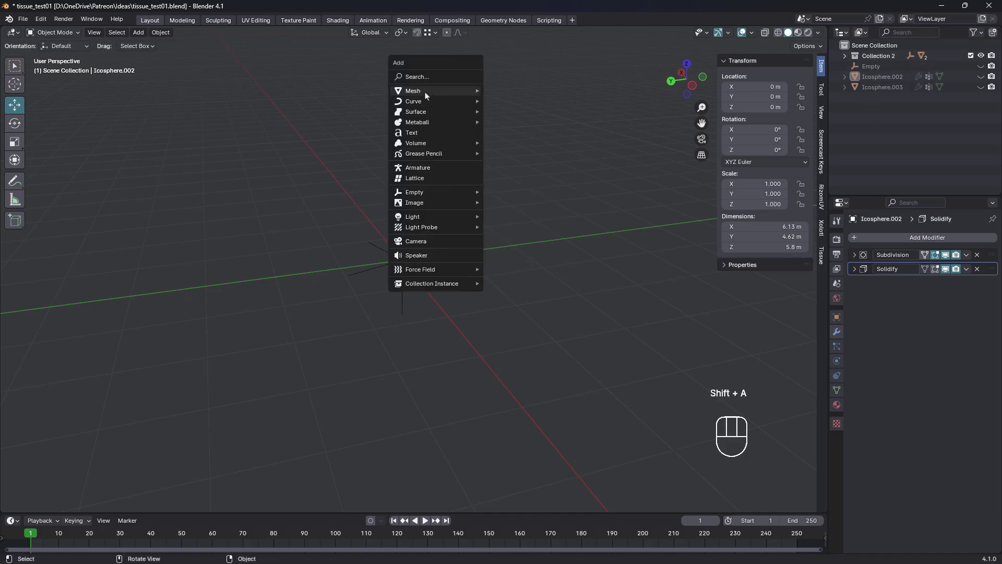
mouse_move(426, 92)
left_click(520, 146)
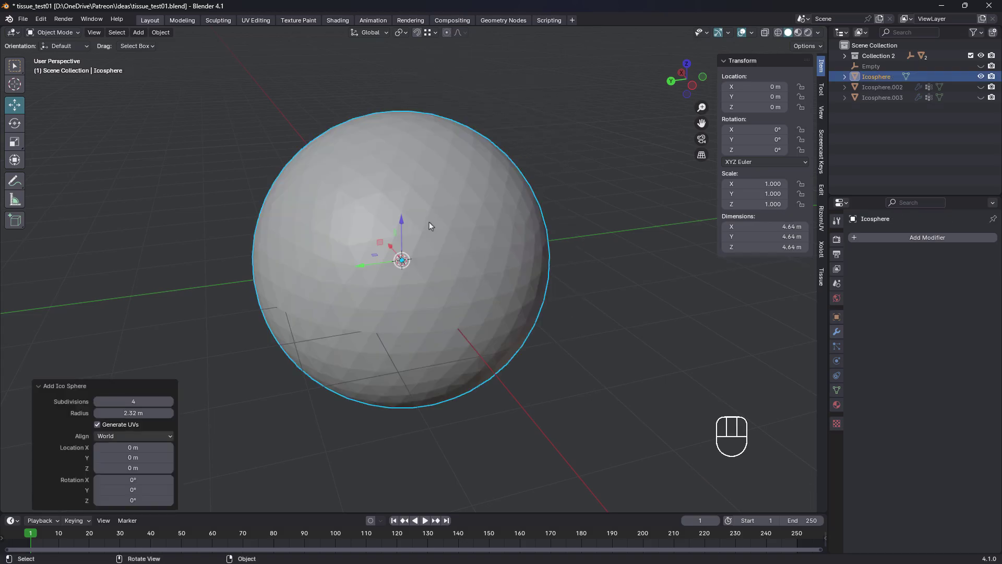
key("shift+space")
middle_click_drag(429, 221, 462, 217)
- Delete the icosphere's lower-half vertices in X-ray, leaving a hemispherical dome
key("Tab")
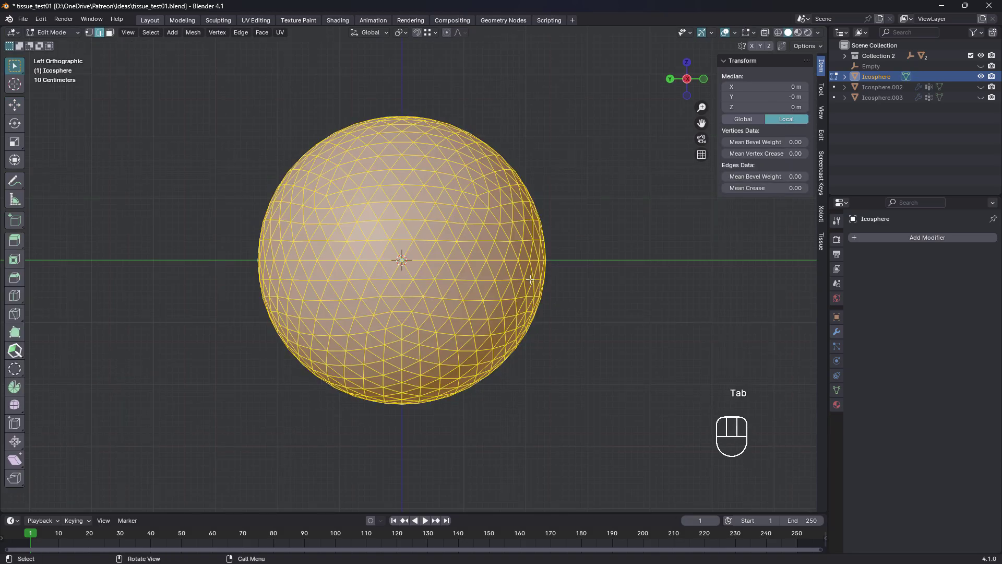
key("alt+z")
scroll(431, 247, "down", 1)
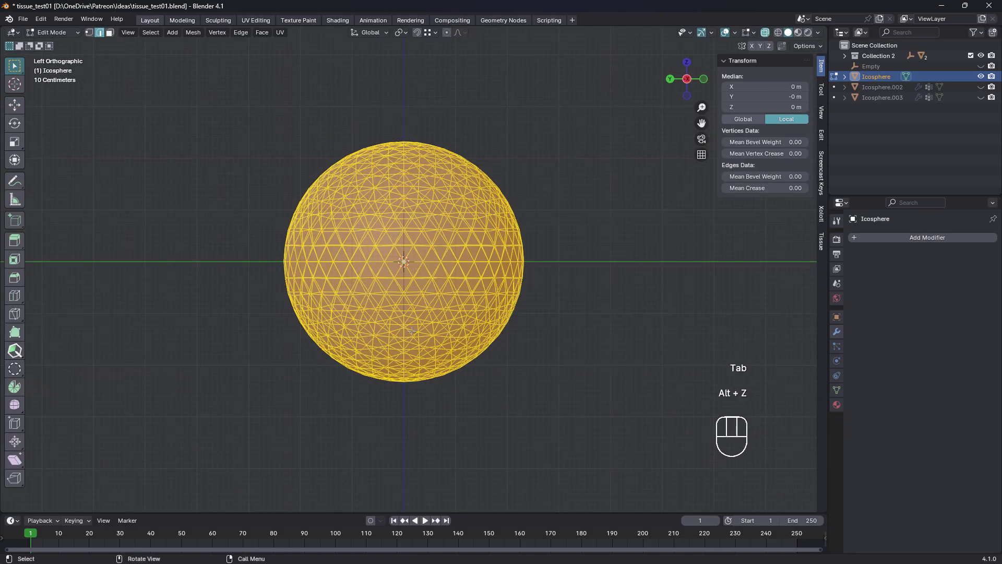
key("1")
left_click_drag(250, 270, 658, 421)
key("Delete")
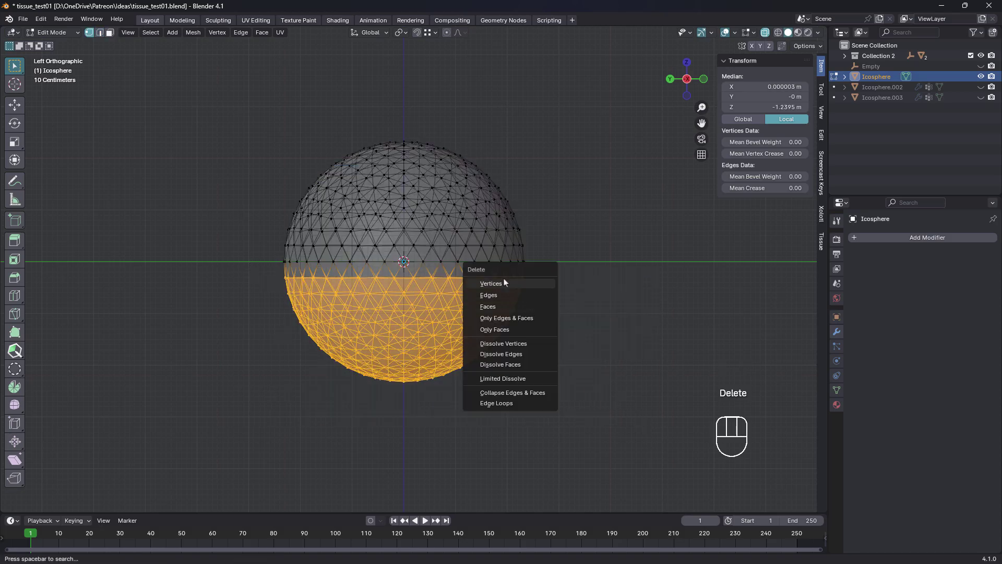
left_click(505, 285)
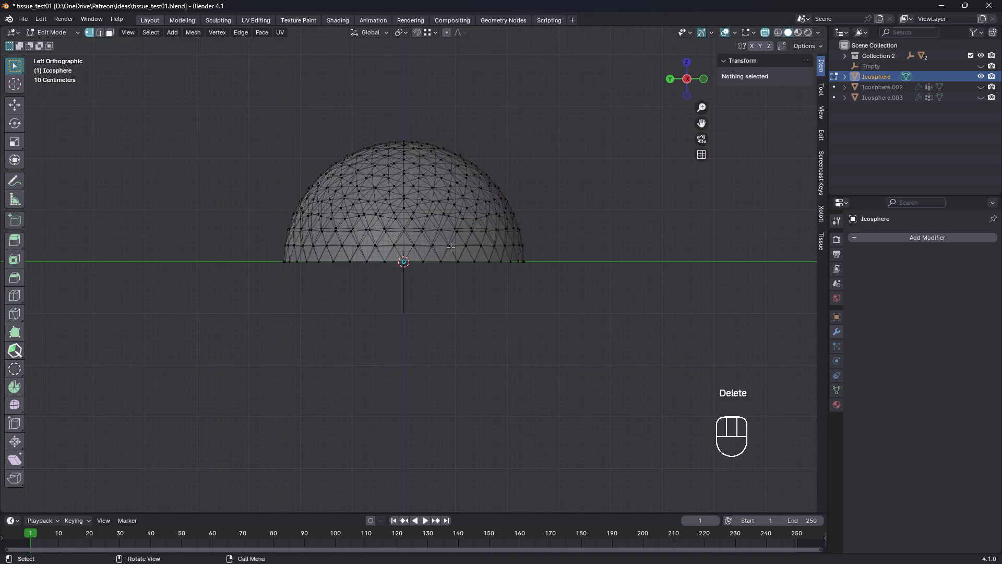
key("alt+z")
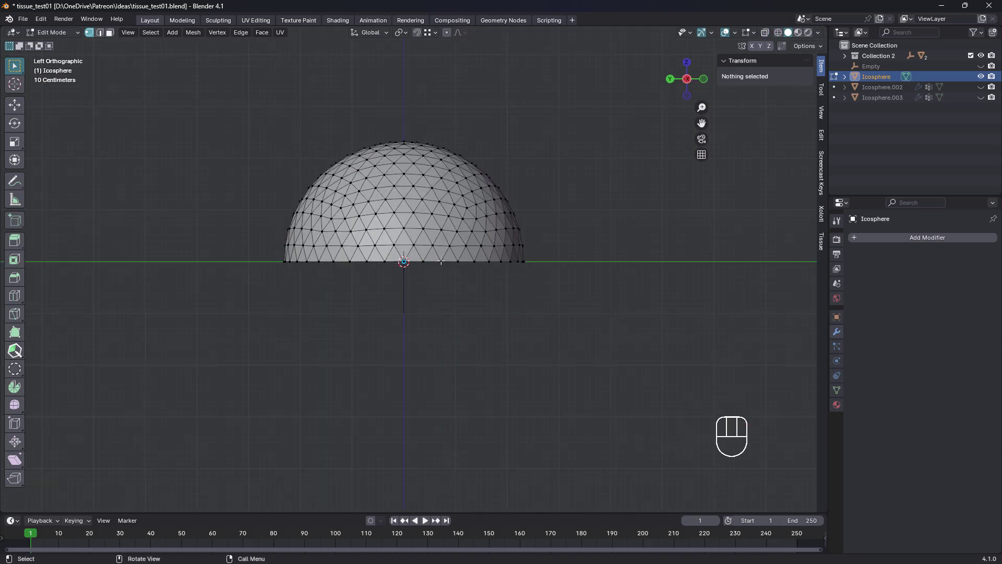
- Select the dome's bottom rim loop and apply LoopTools Space (Cubic, 100% influence)
middle_click_drag(407, 248, 436, 232)
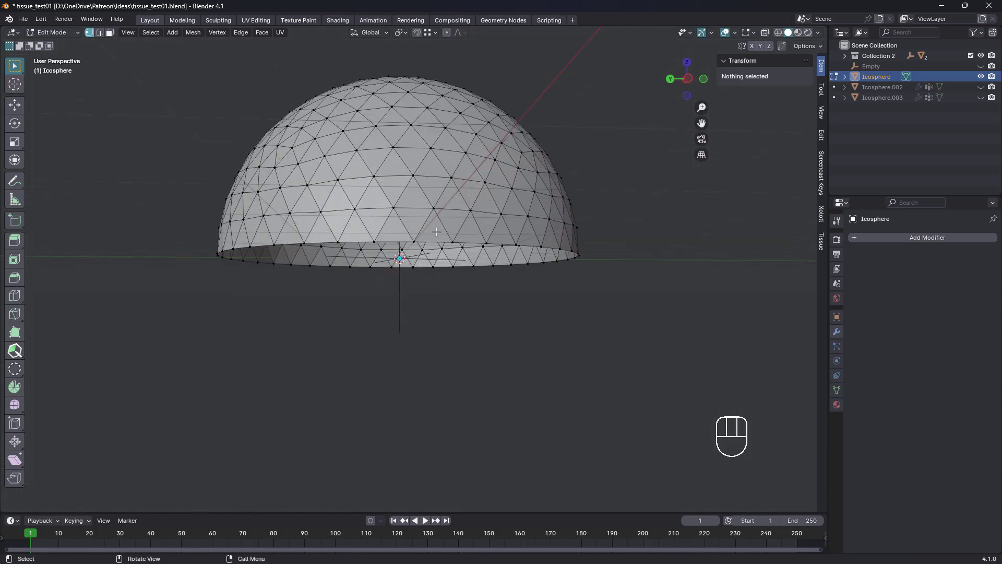
key("2")
left_click(438, 233, "alt")
middle_click_drag(443, 235, 446, 232)
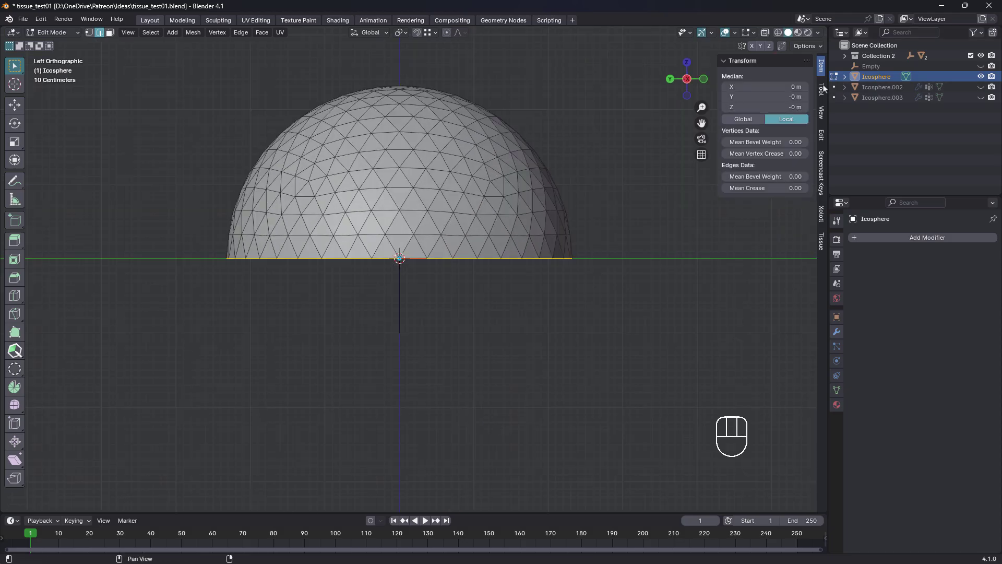
left_click(822, 89)
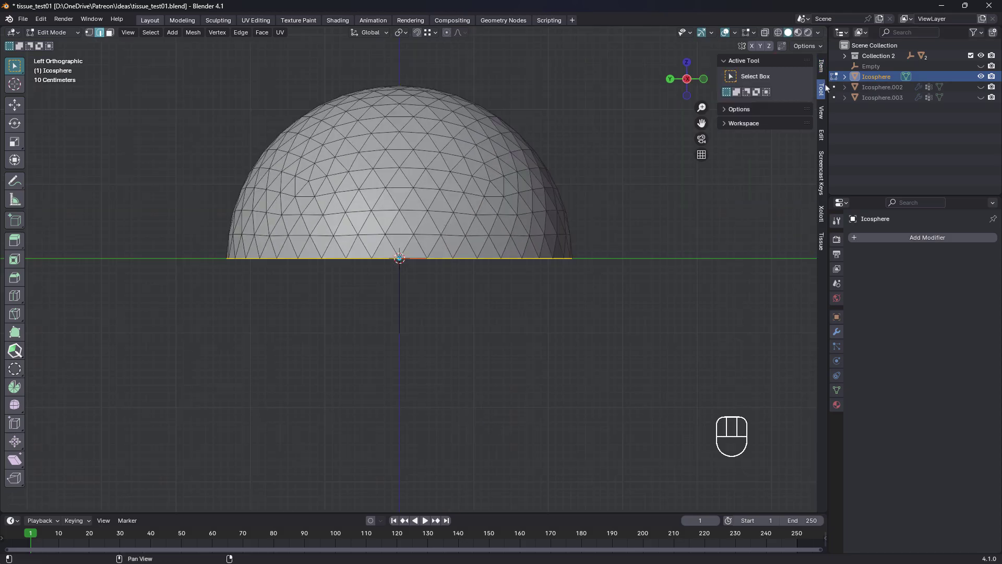
left_click(822, 135)
left_click(771, 149)
scroll(455, 244, "up", 1)
scroll(456, 245, "up", 1)
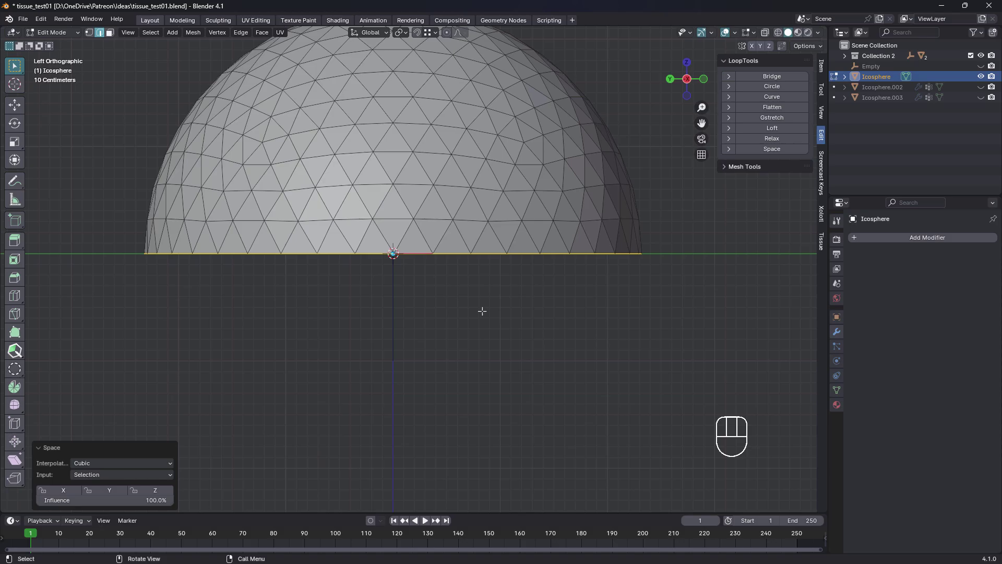
- Extrude the bottom rim about 0.3 m straight down twice, then select both face rows
key("e")
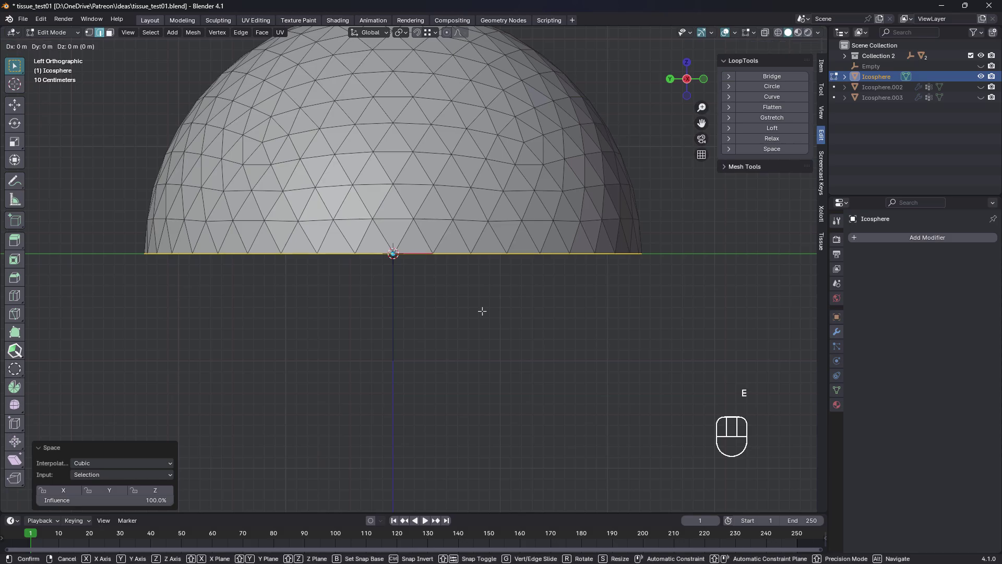
key("z")
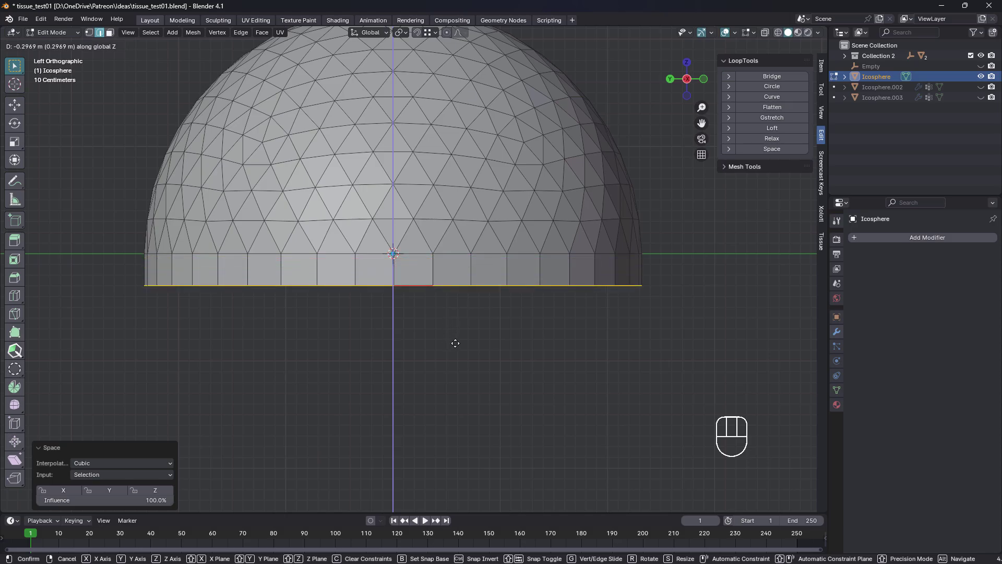
left_click(453, 341)
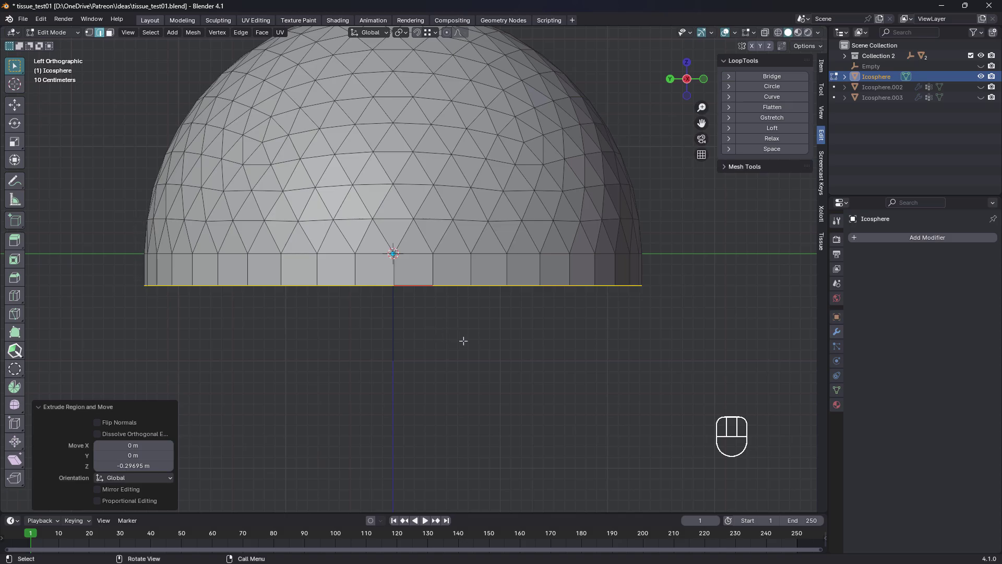
key("shift+r")
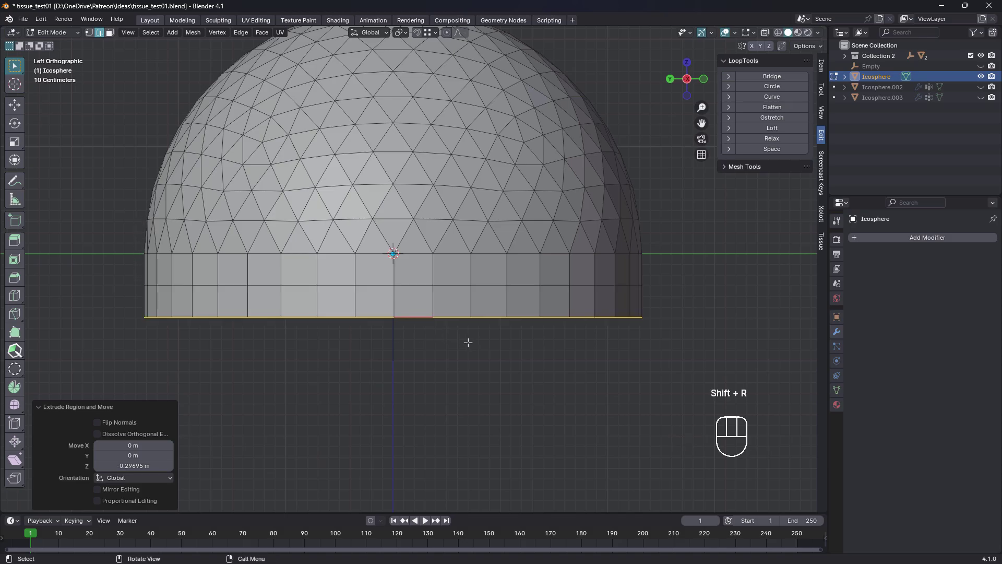
key("3")
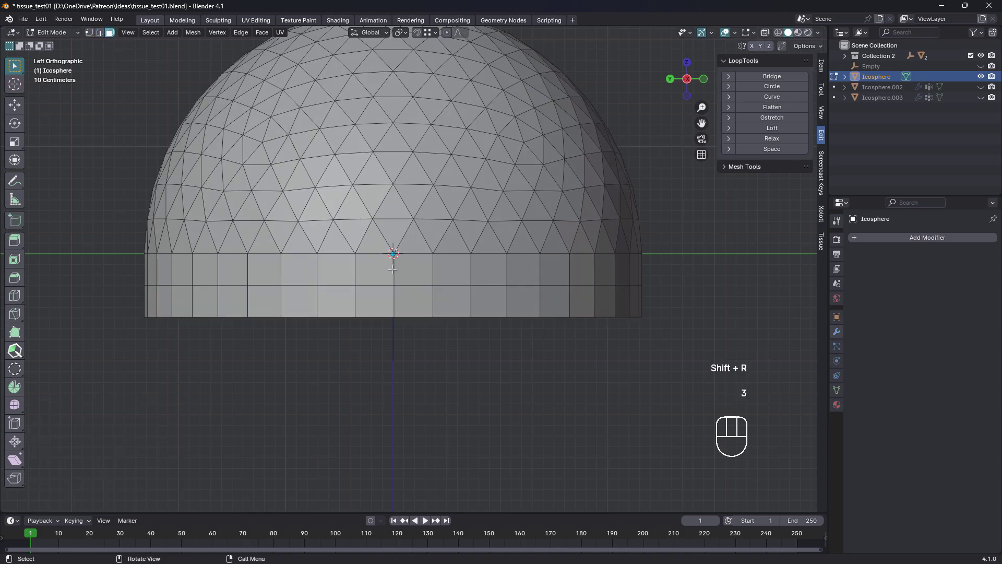
left_click(394, 270, "ctrl+alt")
left_click(392, 290, "ctrl+alt+shift")
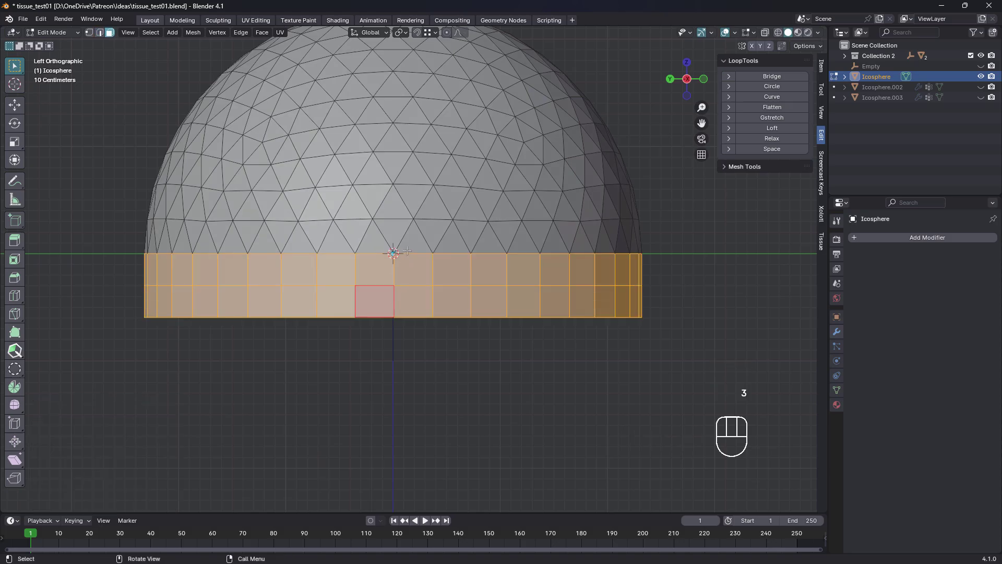
- Separate the selected band into its own object and edit its mesh
key("p")
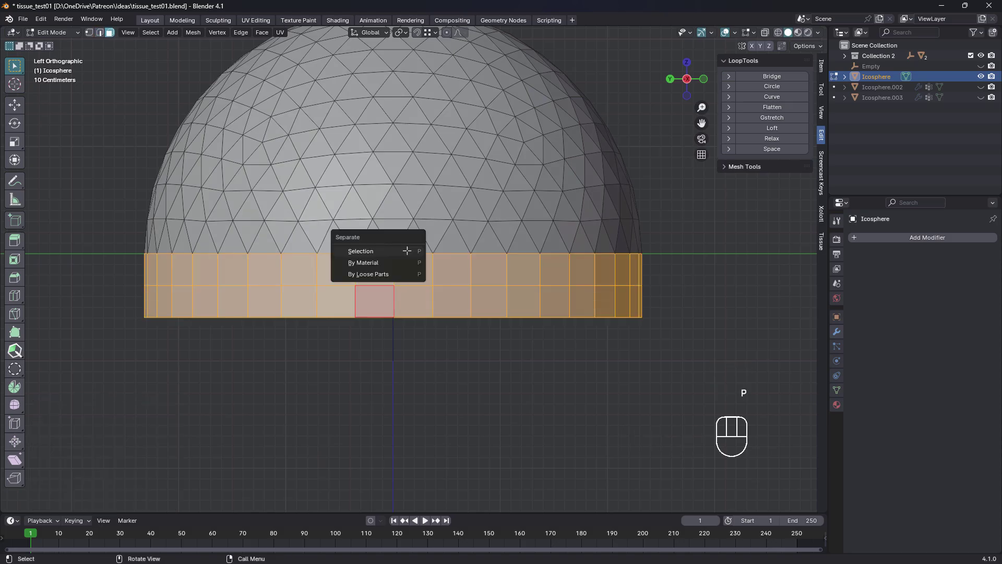
left_click(403, 251)
key("Tab")
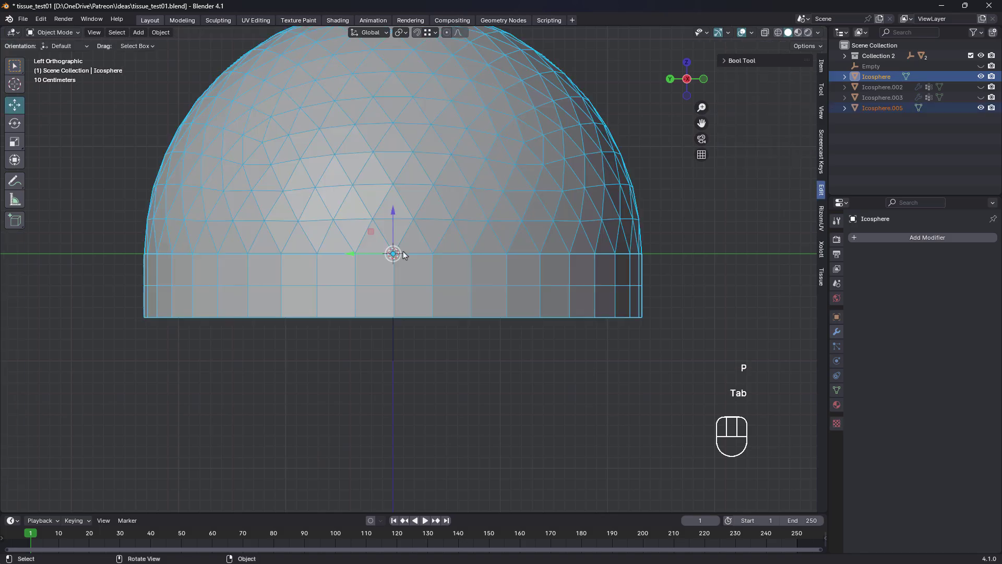
left_click(468, 277)
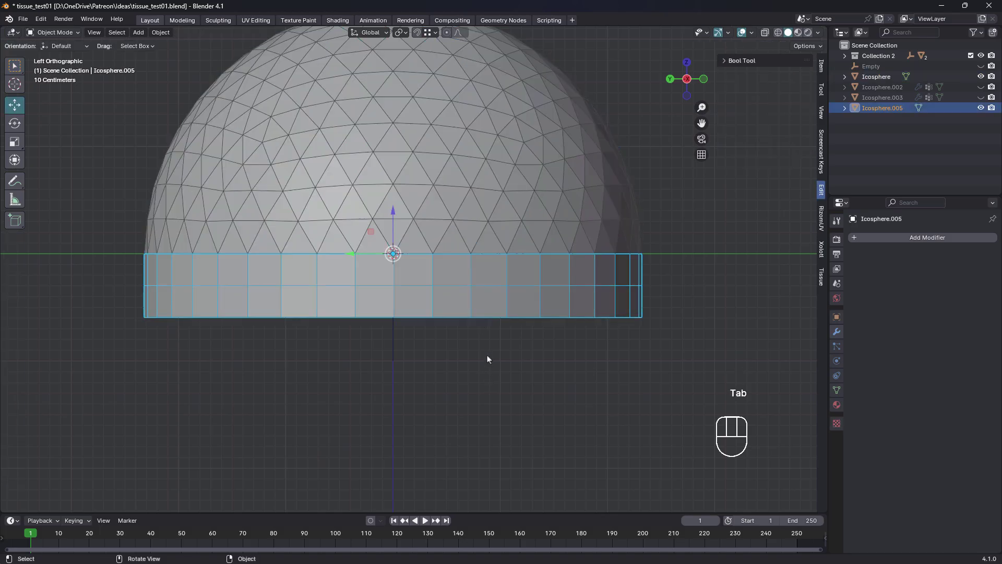
key("Tab")
- Delete every band face except a 2×2 block of four quads below the dome
middle_click_drag(487, 355, 377, 281)
key("3")
left_click(377, 280)
left_click(423, 332, "ctrl+shift")
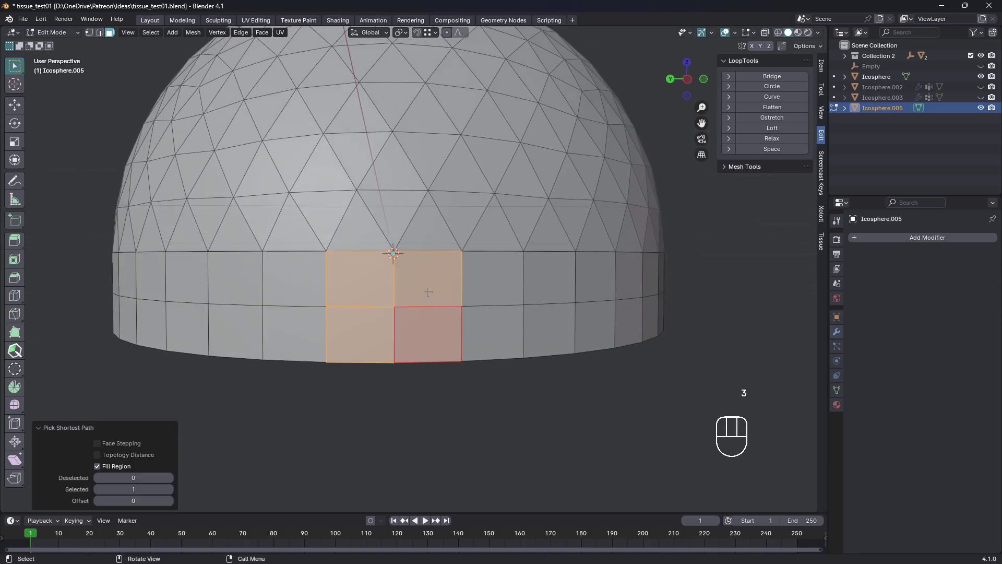
key("ctrl+i")
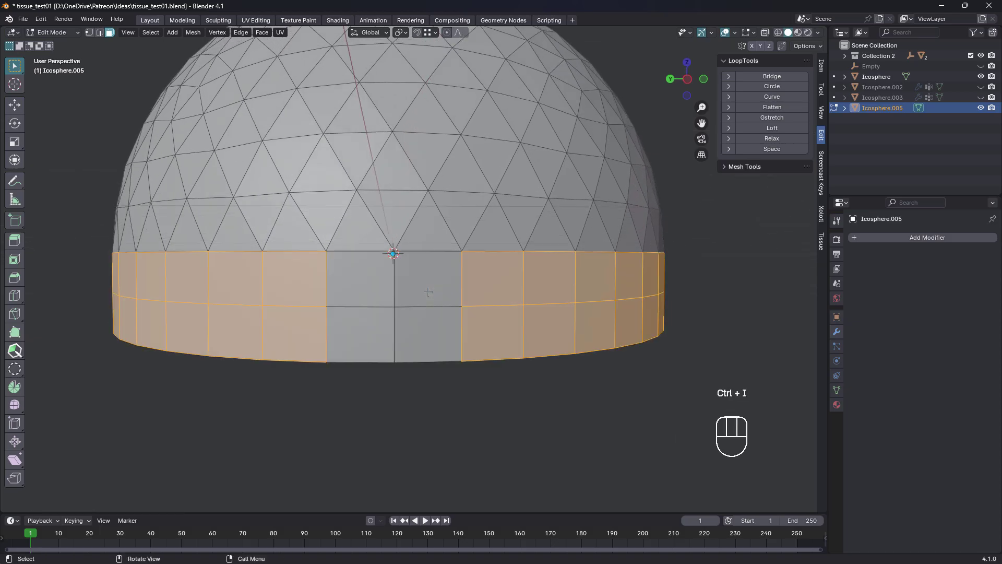
key("Delete")
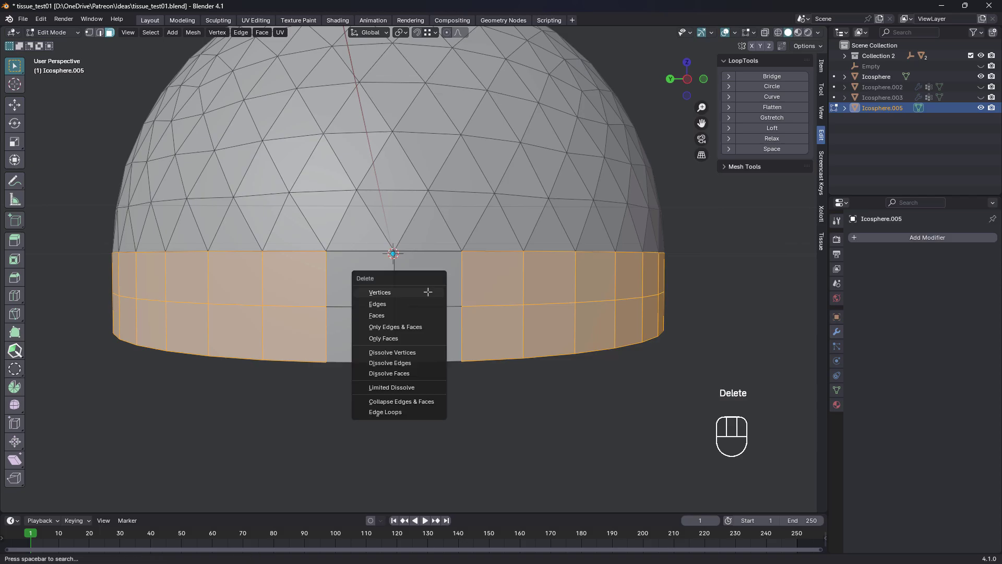
left_click(402, 315)
scroll(469, 267, "down", 2)
mouse_move(469, 267)
middle_mouse_down()
mouse_move(399, 269)
mouse_move(470, 282)
middle_mouse_up()
- Knife-cut a zigzag across the tab's top half, from top-left to top-right corner
scroll(548, 291, "up", 3)
key("k")
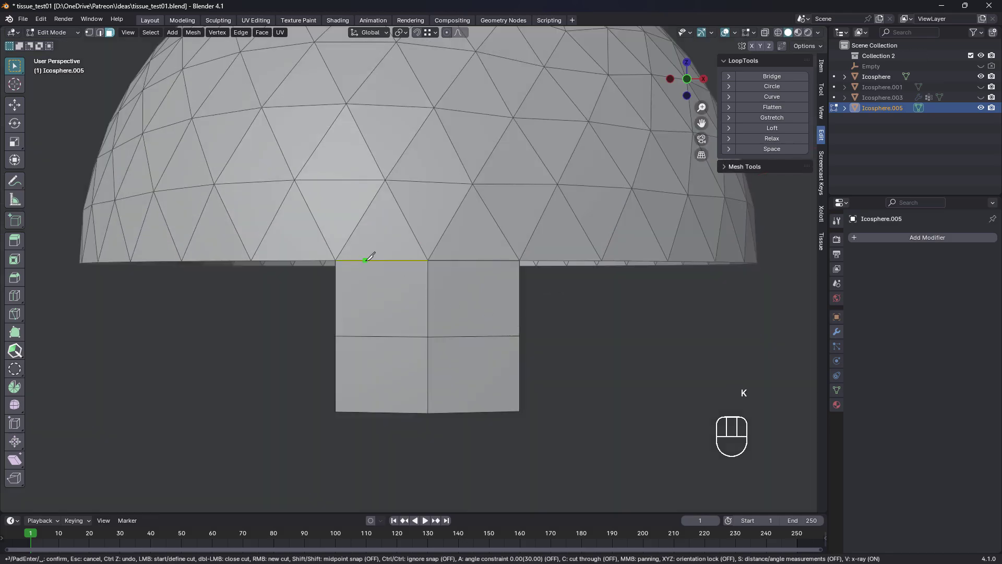
left_click(335, 260)
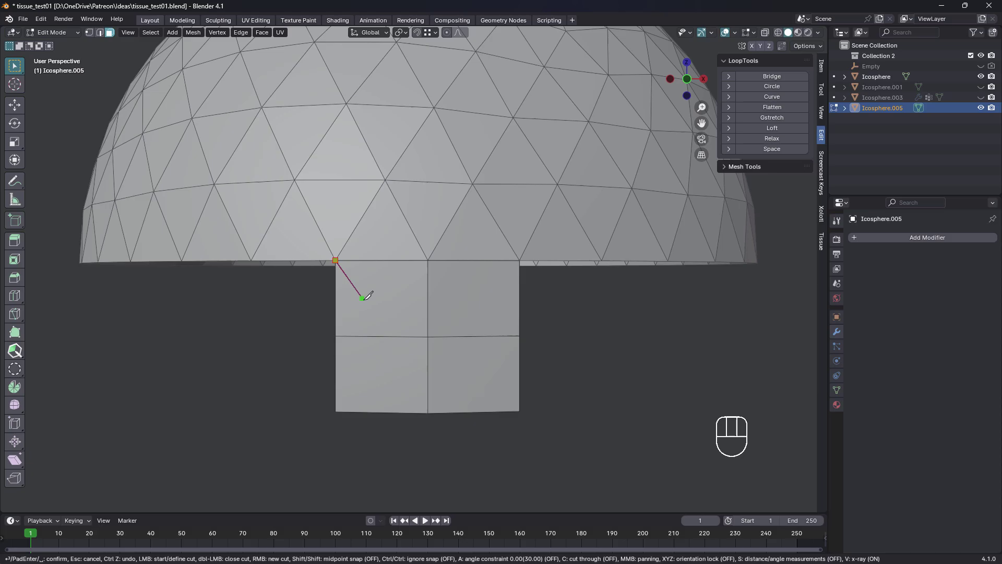
left_click(382, 336)
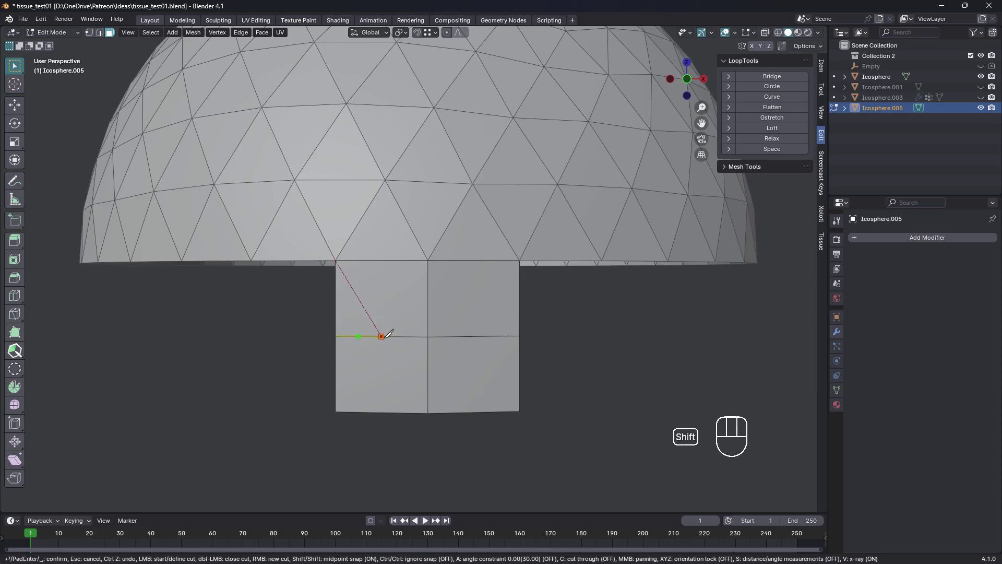
left_click(428, 260)
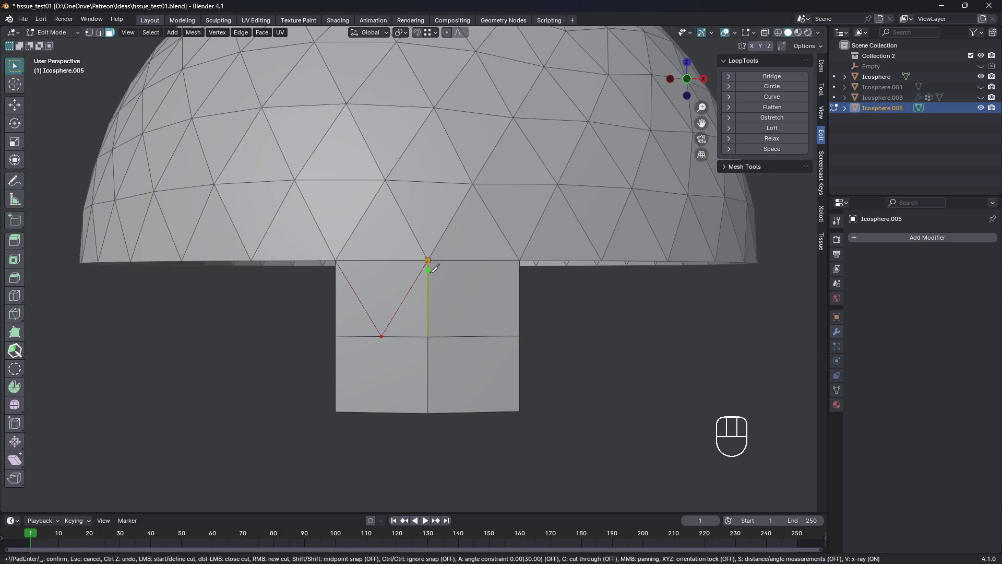
left_click(474, 336)
double_click(519, 260)
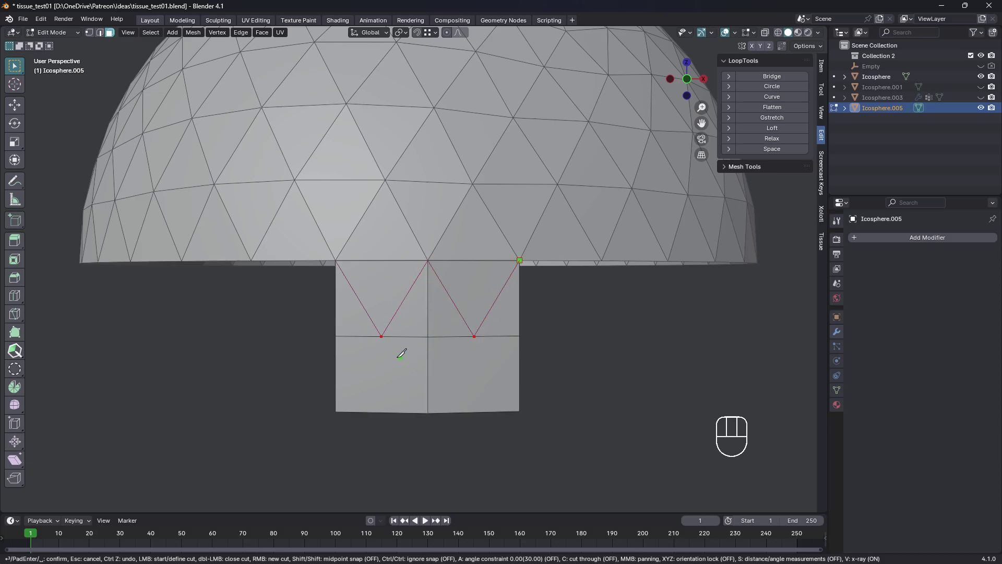
- Knife-cut a matching zigzag across the bottom half and confirm the cuts
left_click(336, 412)
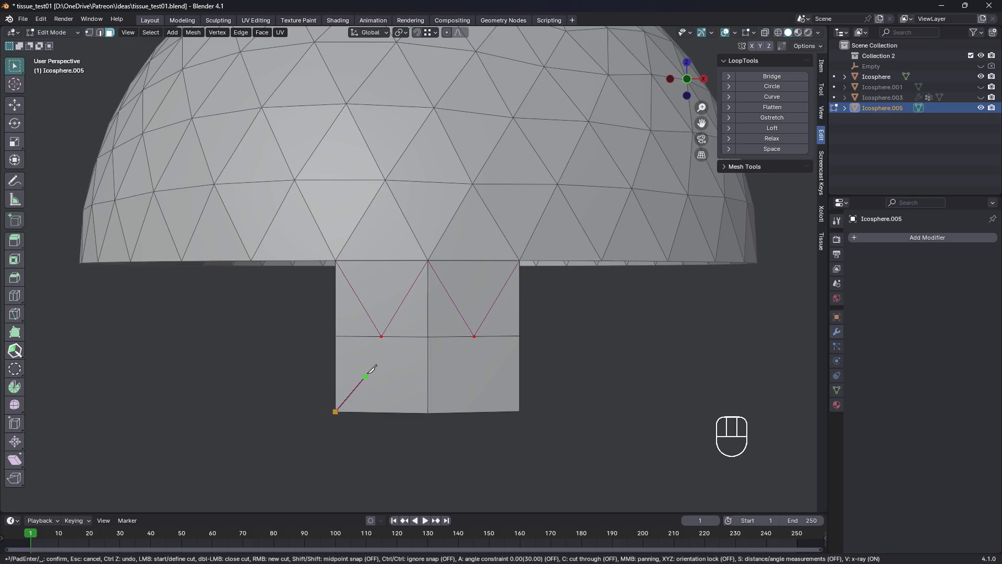
left_click(381, 336)
left_click(428, 413)
left_click(474, 337)
left_click(520, 411)
key("Return")
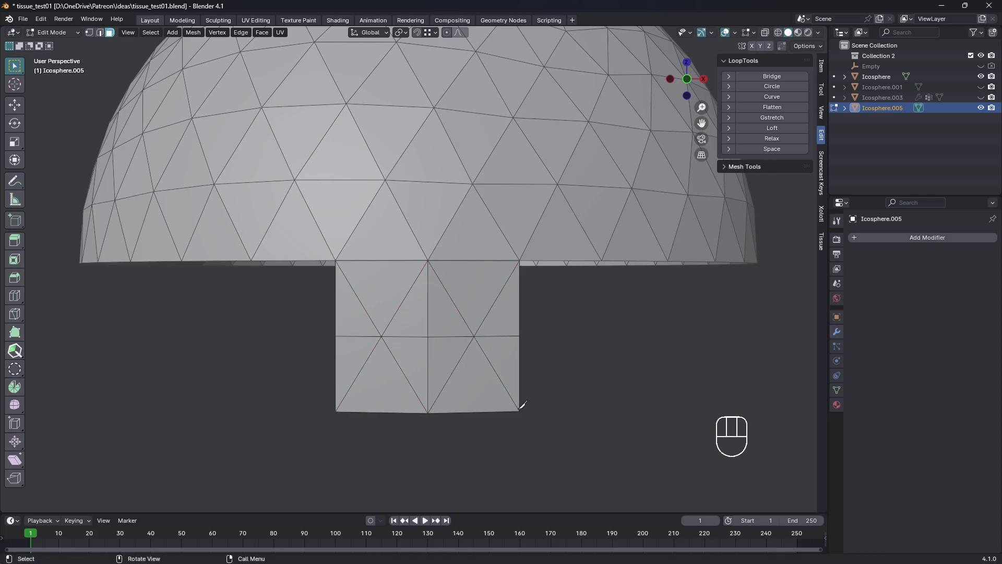
- Dissolve the tab's vertical centre edge loop
left_click(423, 293)
left_click(430, 301)
key("2")
left_click(429, 354, "alt")
key("ctrl+x")
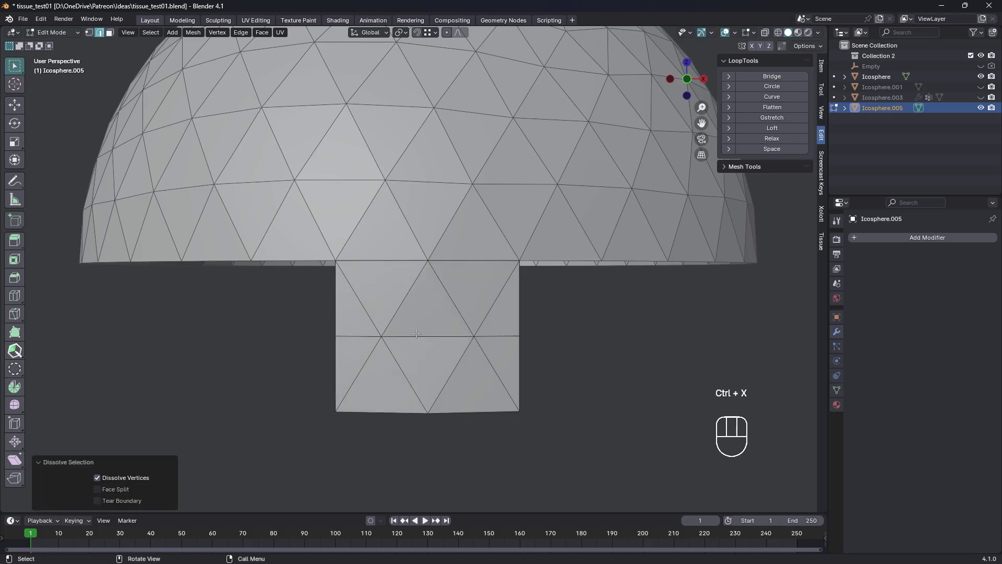
- Delete the left and right outer faces, leaving a slanted strip of triangles
key("3")
left_click(368, 329)
left_click(383, 387, "ctrl+shift")
left_click(473, 315, "shift")
left_click(503, 360, "ctrl+shift")
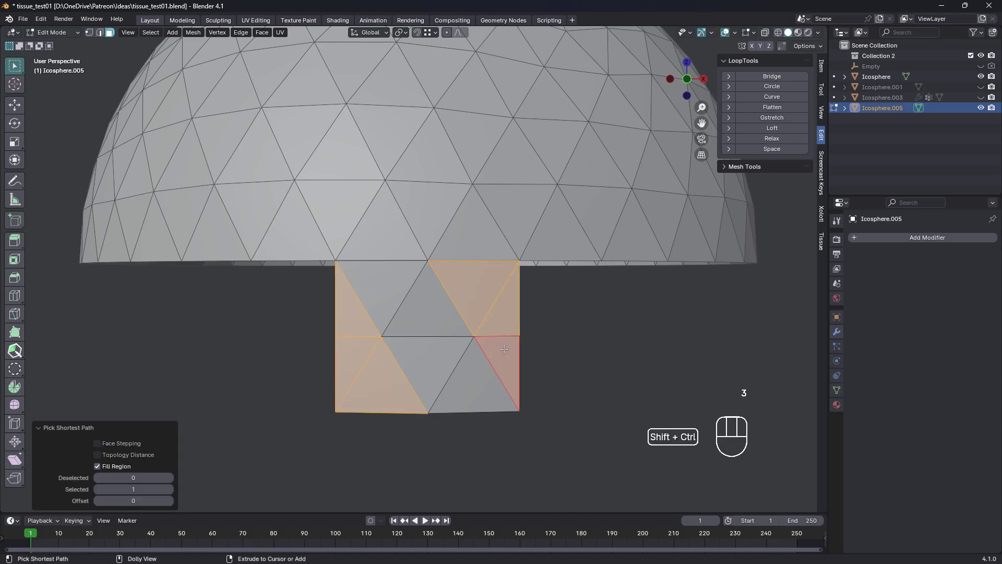
key("x")
left_click(499, 320)
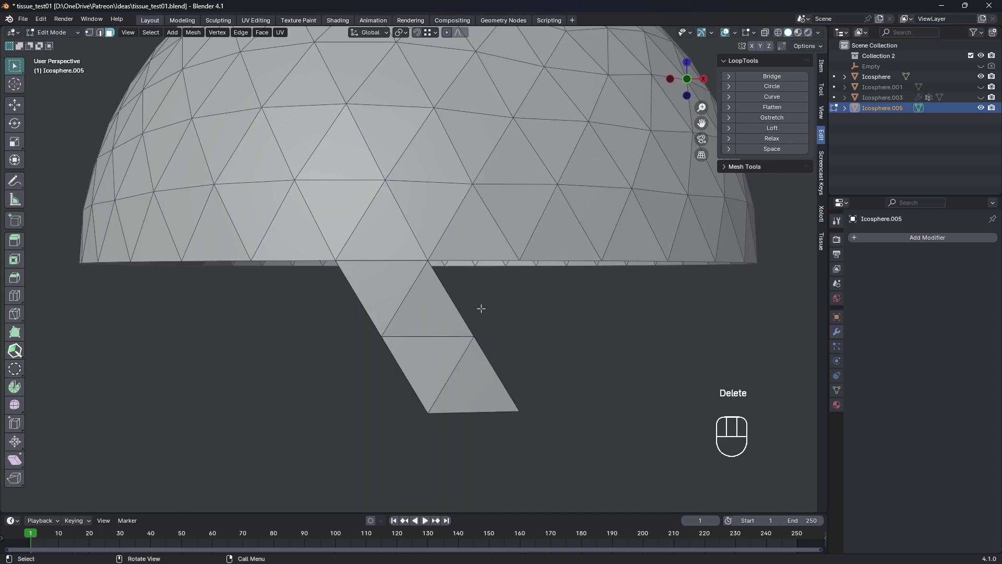
scroll(480, 308, "down", 4)
- Add an Array modifier (count 2) to the strip, using Object Offset instead of Relative Offset
key("Tab")
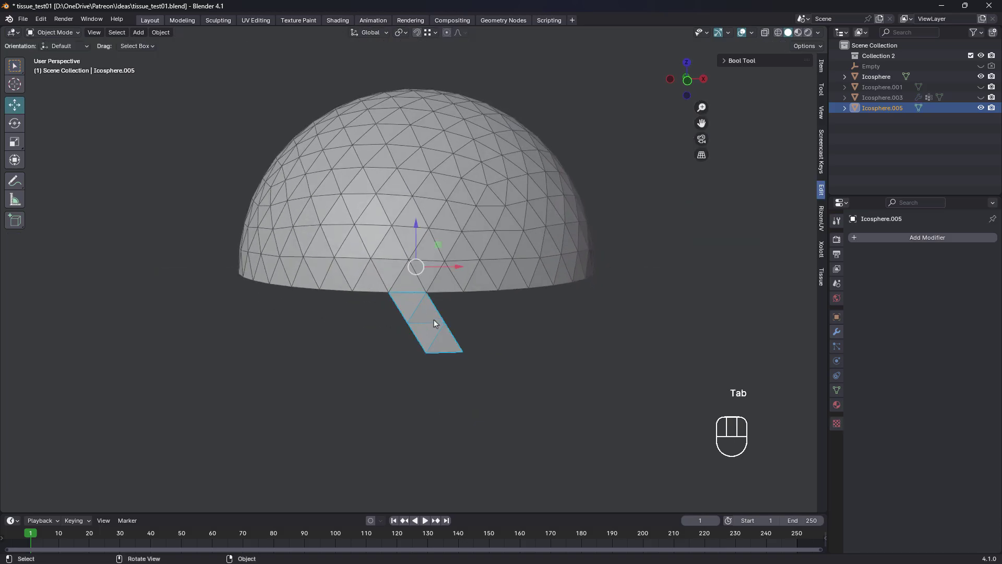
middle_click_drag(434, 321, 446, 249)
scroll(450, 259, "up", 2)
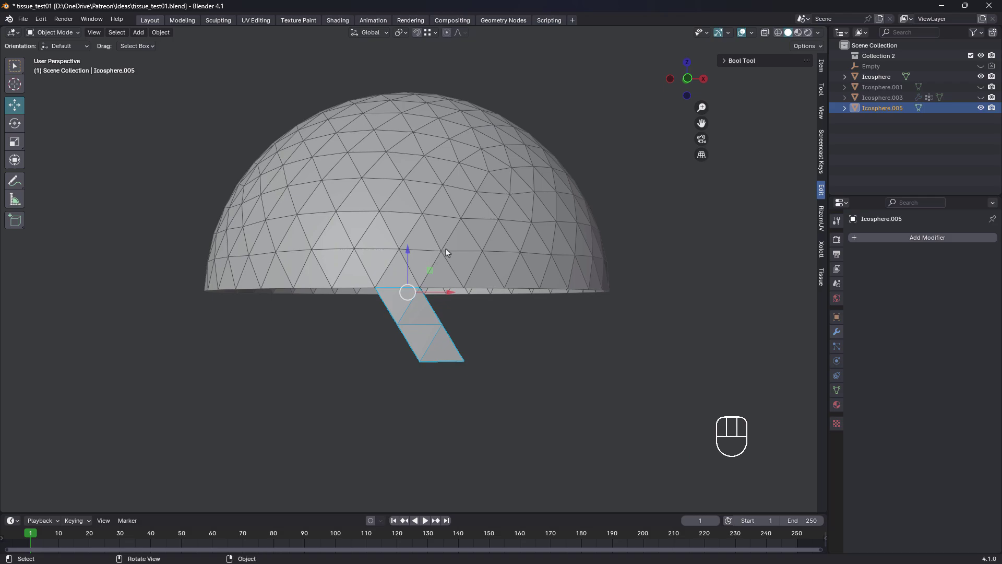
left_click(928, 237)
mouse_move(924, 240)
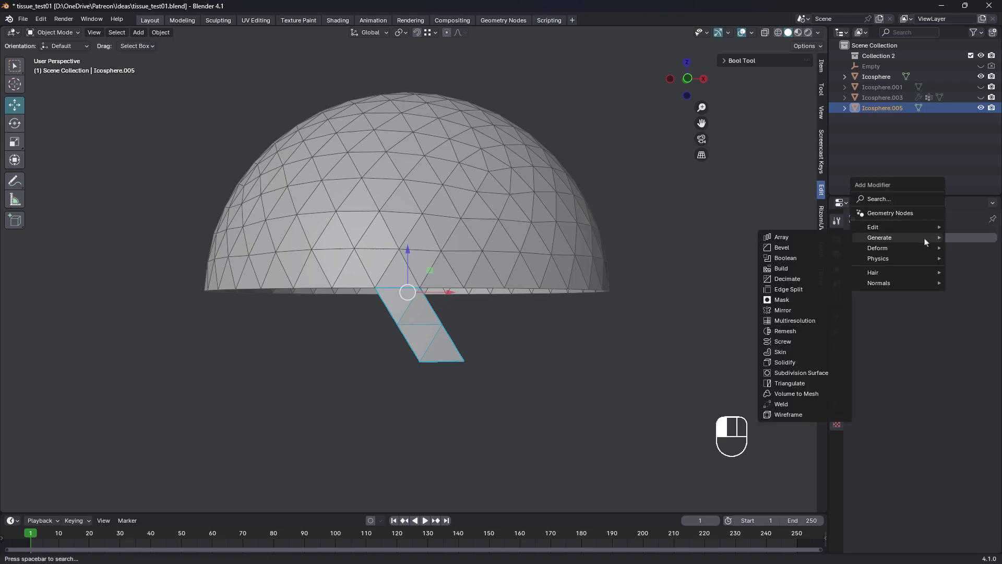
left_click(788, 236)
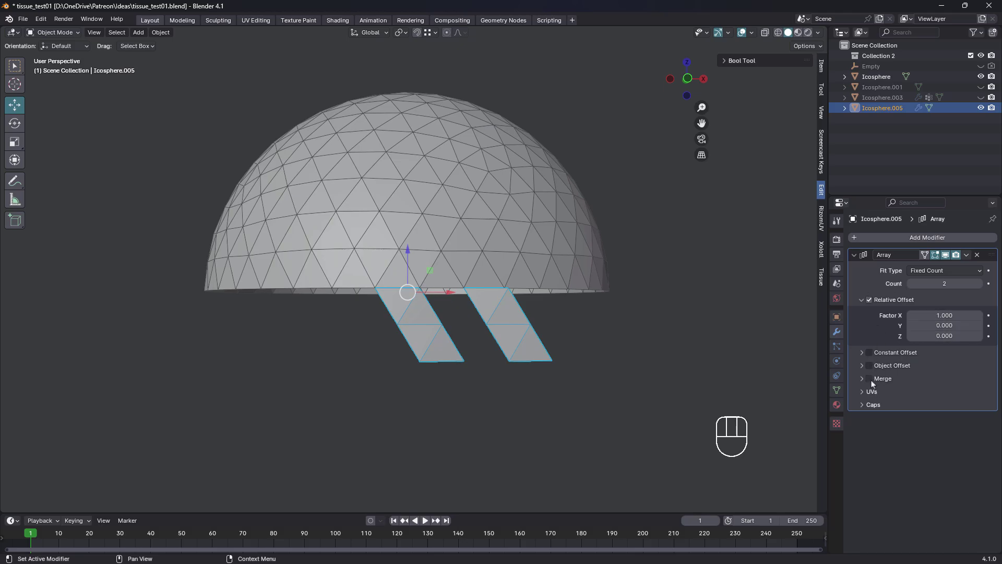
left_click(870, 366)
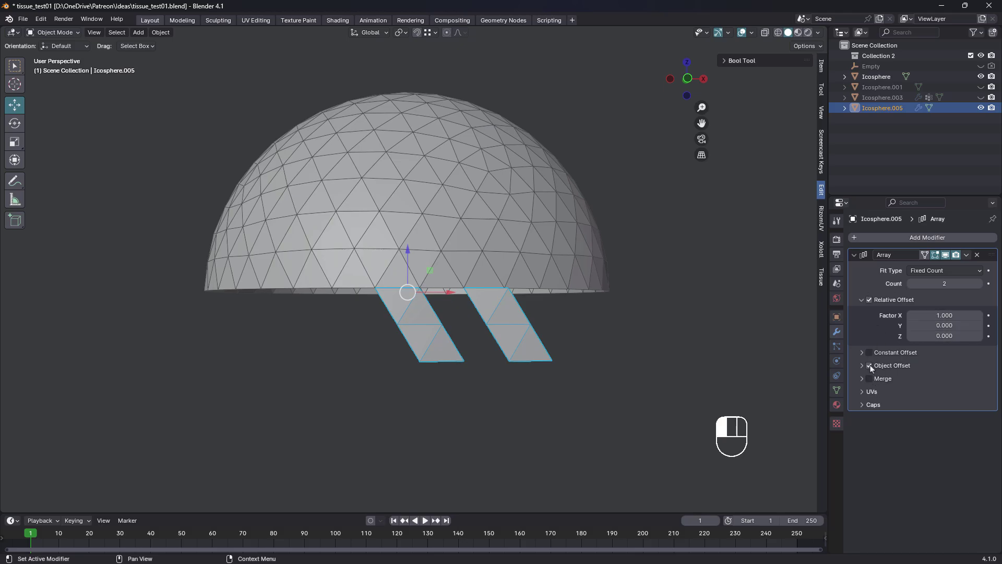
left_click(869, 300)
left_click(862, 300)
left_click(882, 326)
left_click(537, 389)
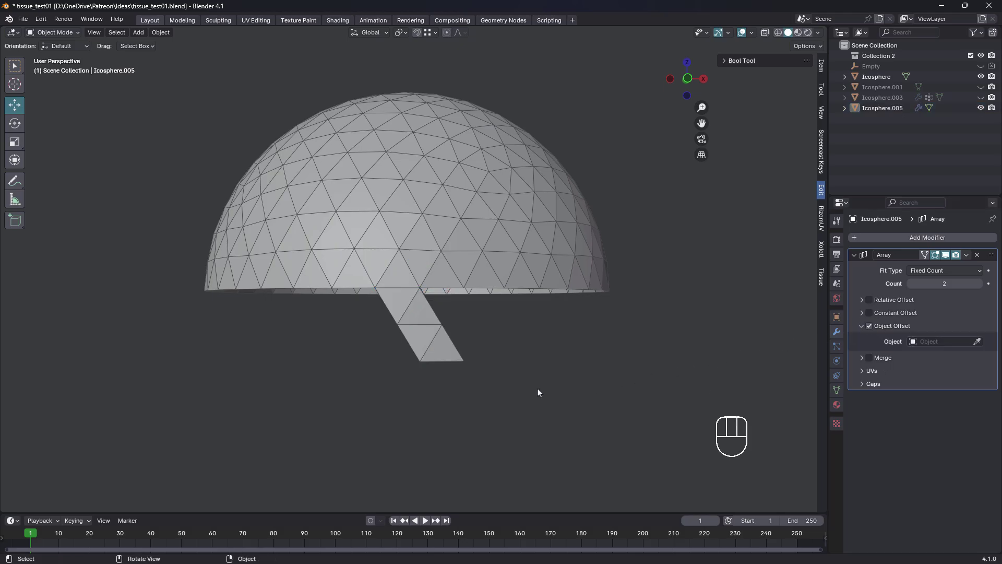
- Add a Plain Axes empty at the origin
key("shift+a")
mouse_move(533, 395)
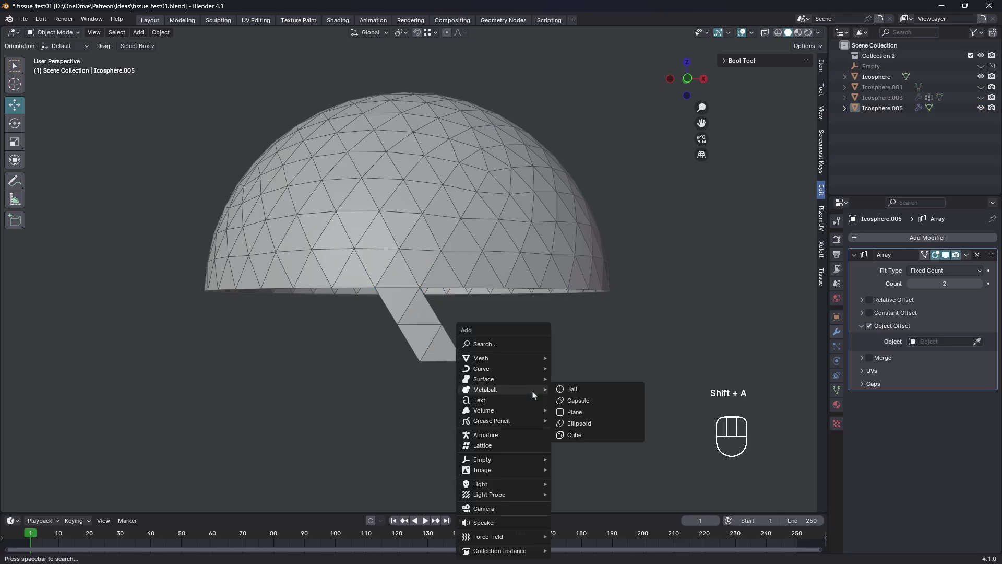
mouse_move(505, 460)
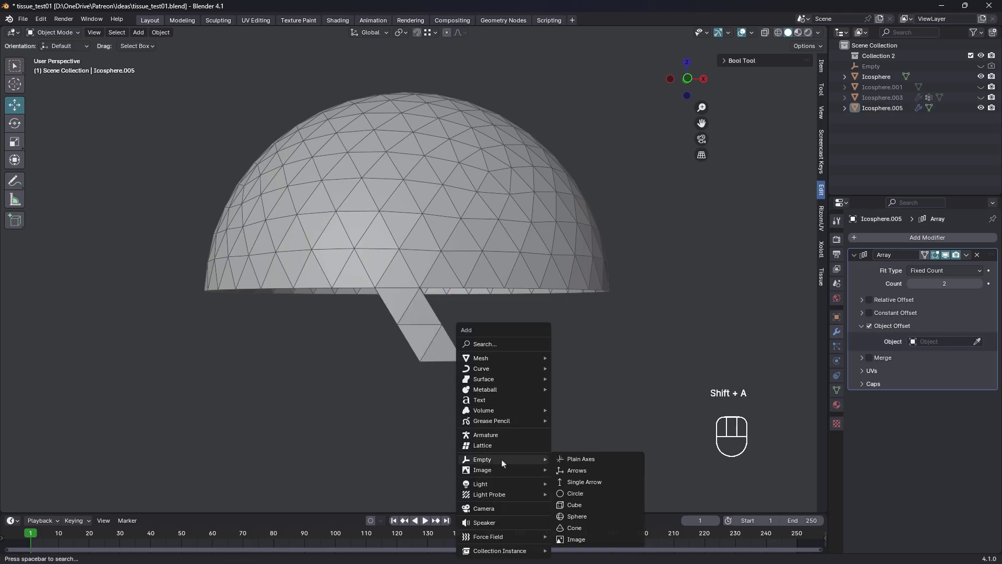
left_click(598, 459)
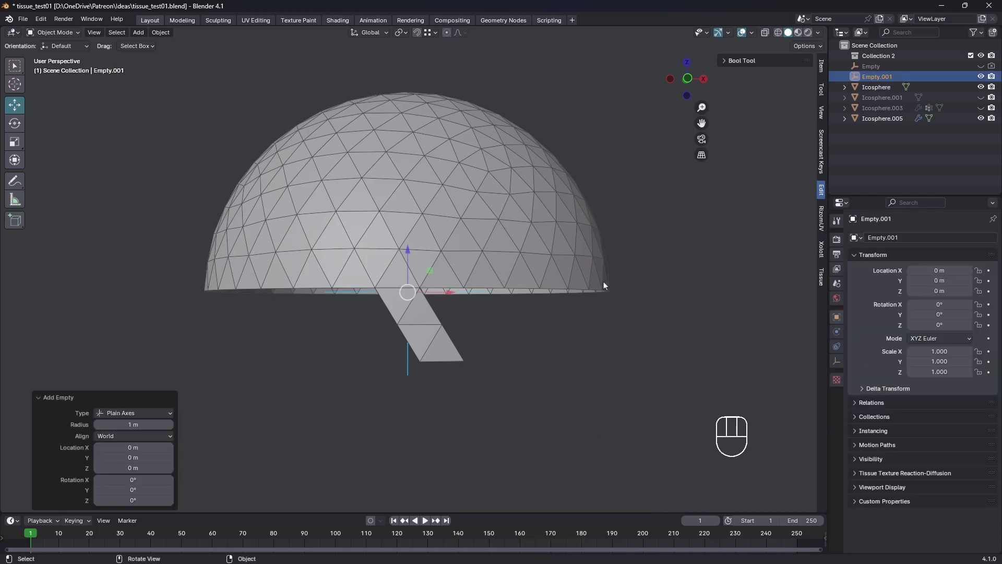
- Set Empty.001 as the strip's Array offset object, then select the empty
left_click(882, 118)
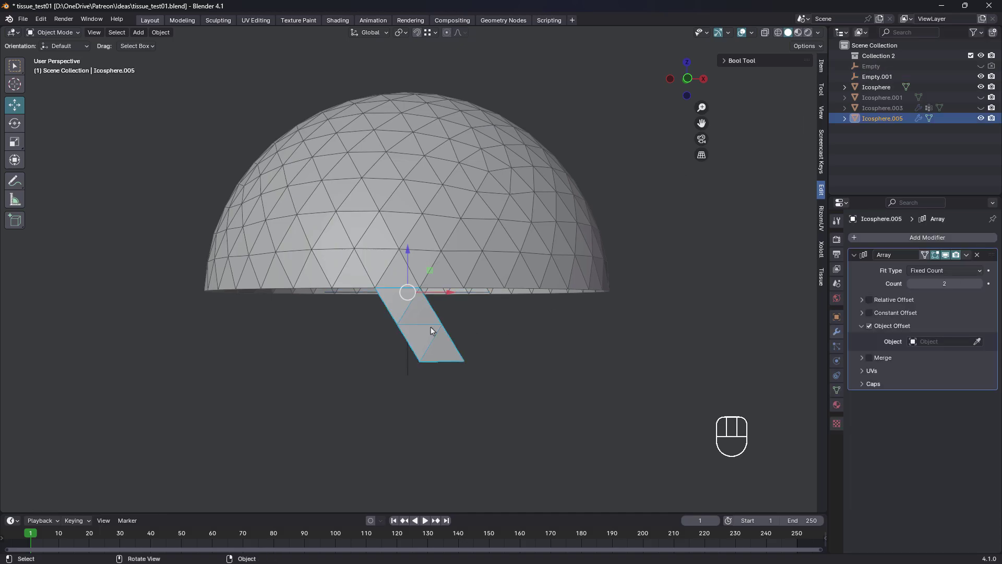
left_click(978, 341)
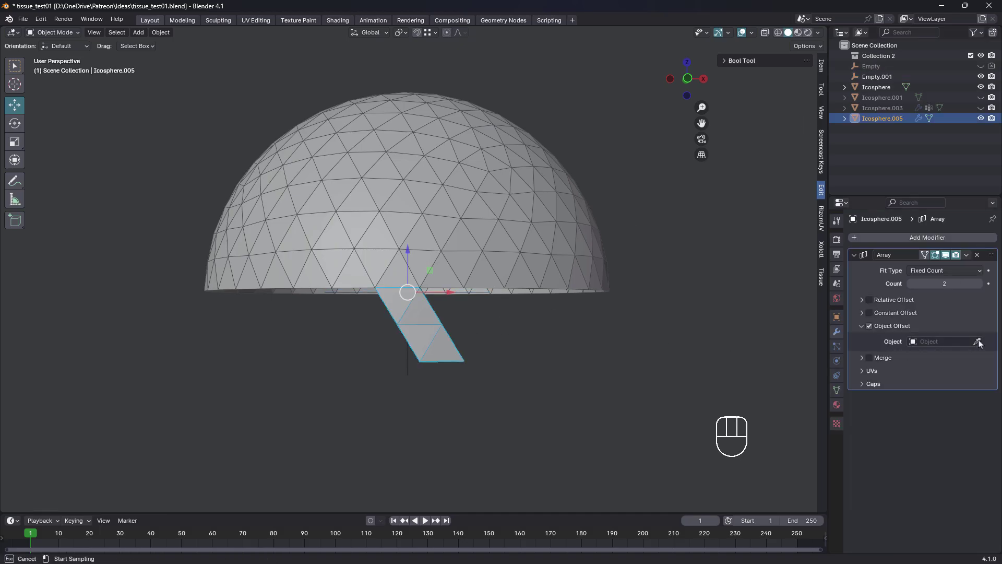
left_click(877, 77)
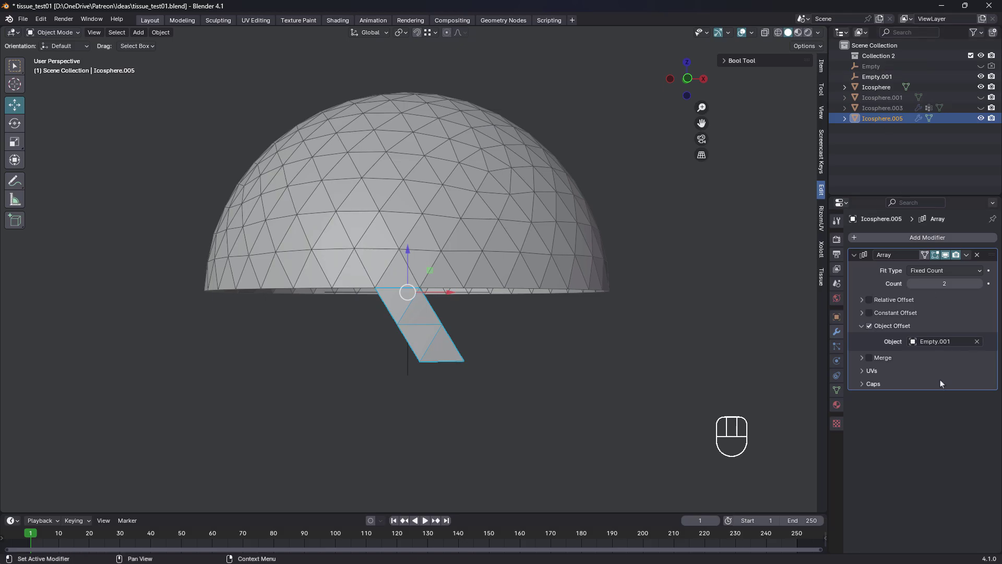
left_click(875, 78)
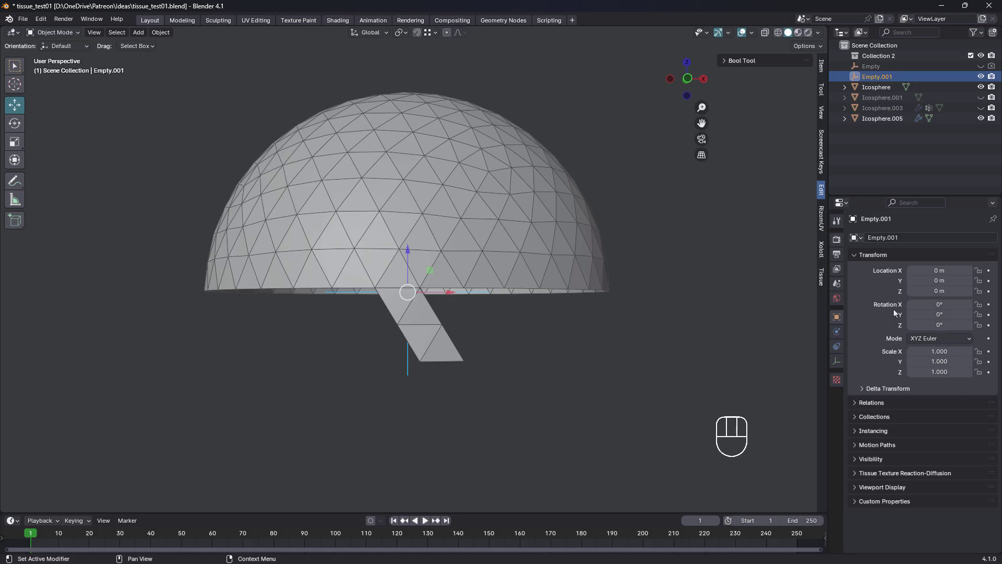
- Rotate the empty 9° around Z
key("shift")
left_click_drag(936, 324, 962, 325, "shift")
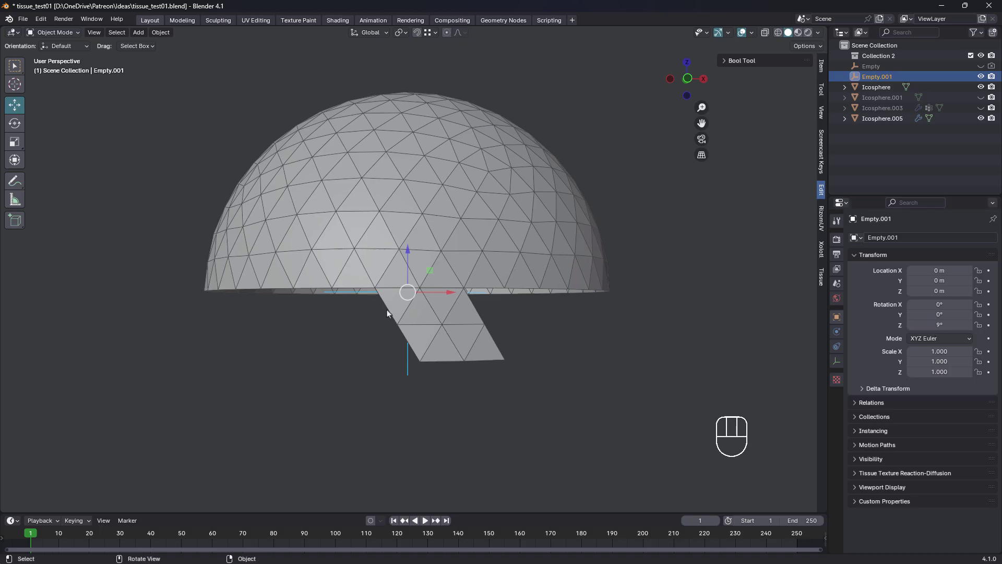
scroll(455, 311, "up", 3)
scroll(455, 311, "down", 3)
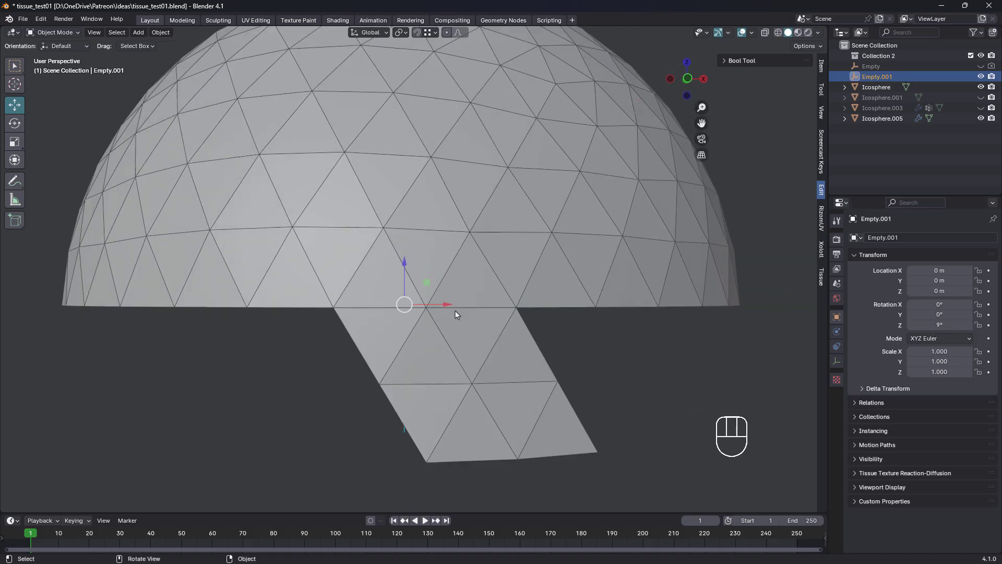
scroll(455, 311, "down", 4)
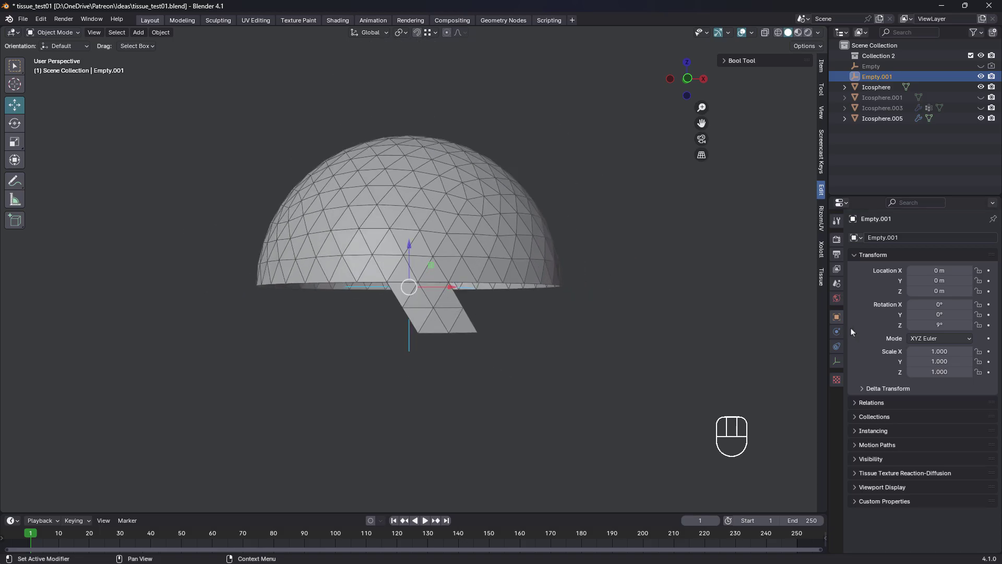
- Set the strip's Array Count to 40 with Merge enabled, closing the ring, and open its dropdown
left_click(418, 309)
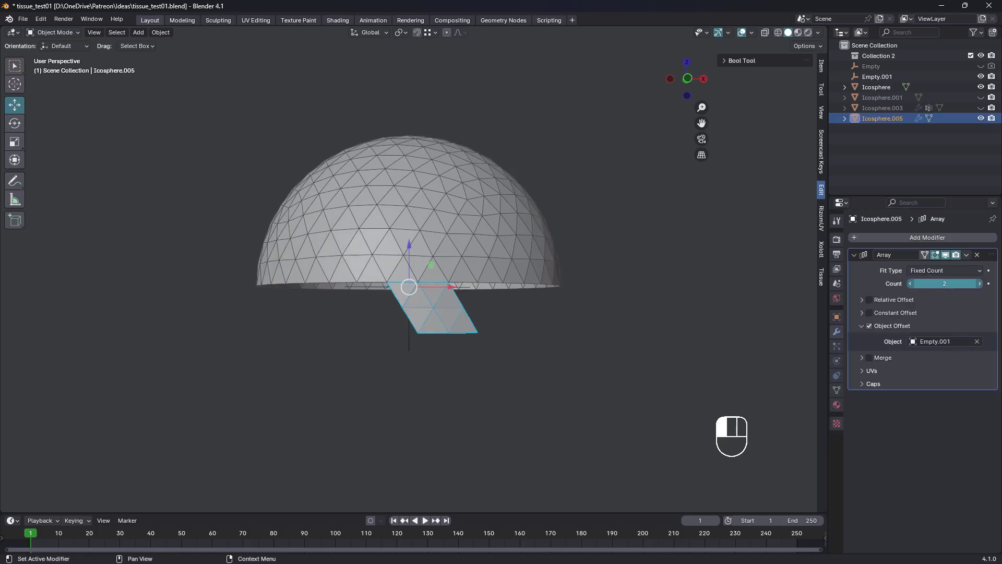
left_click_drag(945, 283, 994, 284)
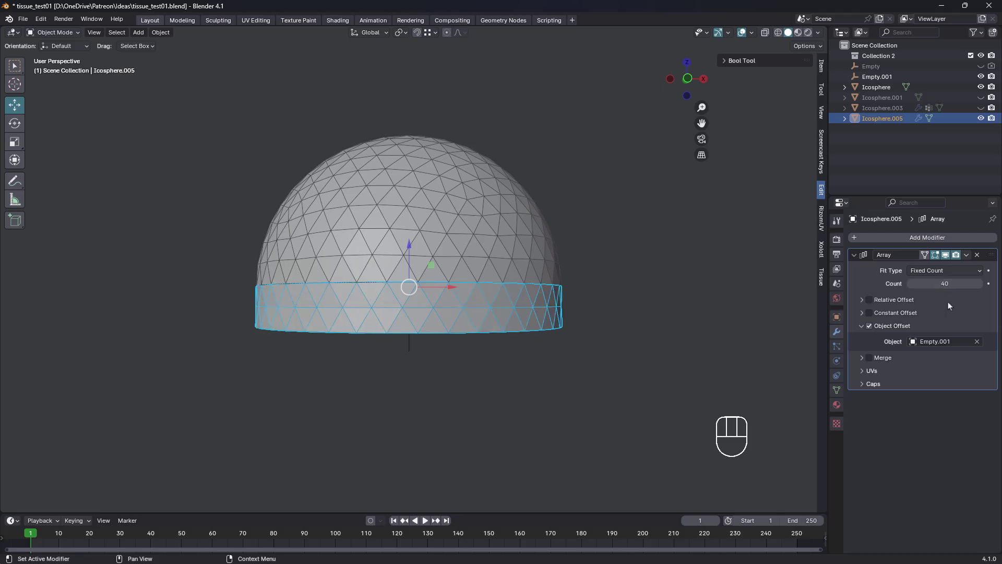
key("r")
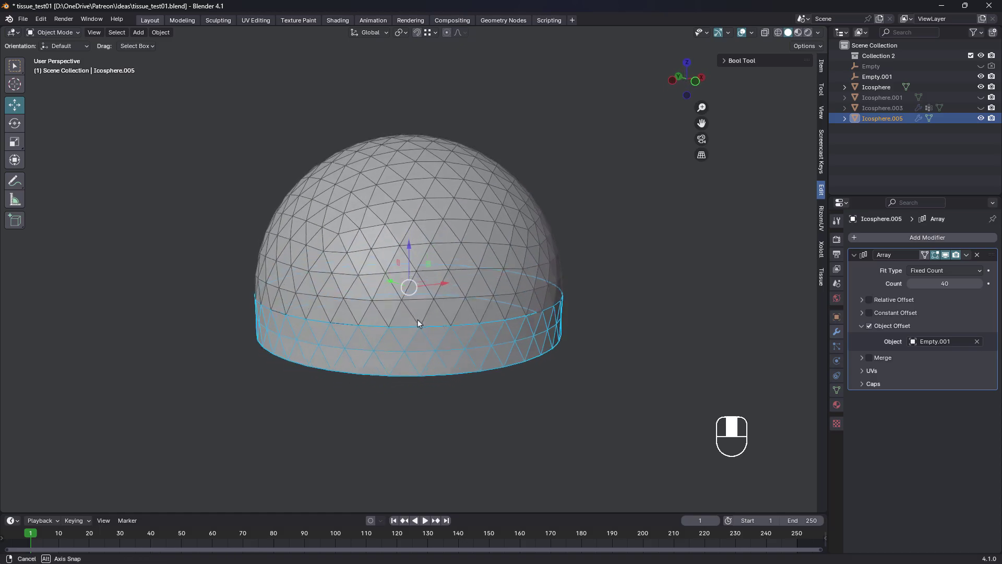
right_click(384, 307)
scroll(371, 255, "up", 4)
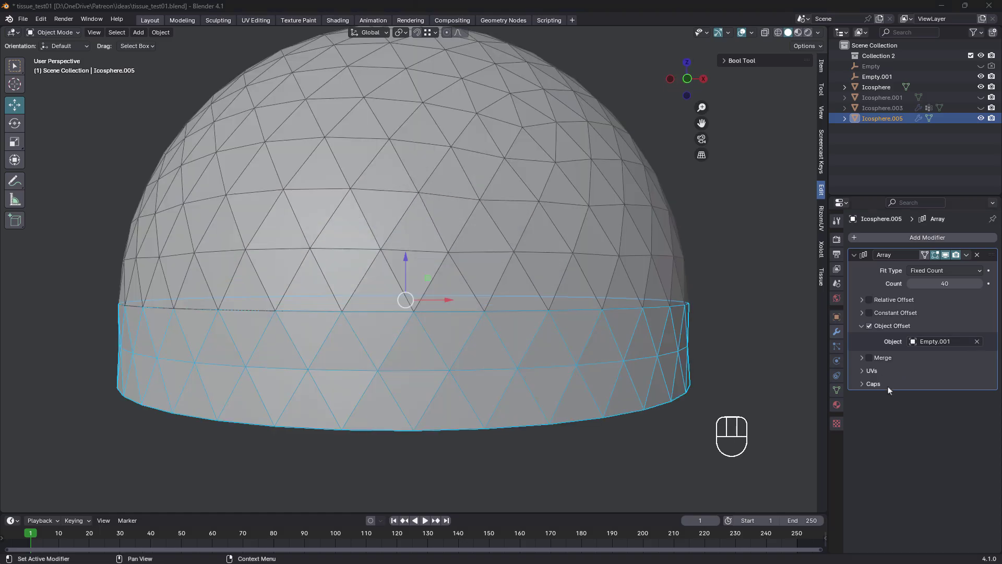
left_click(870, 358)
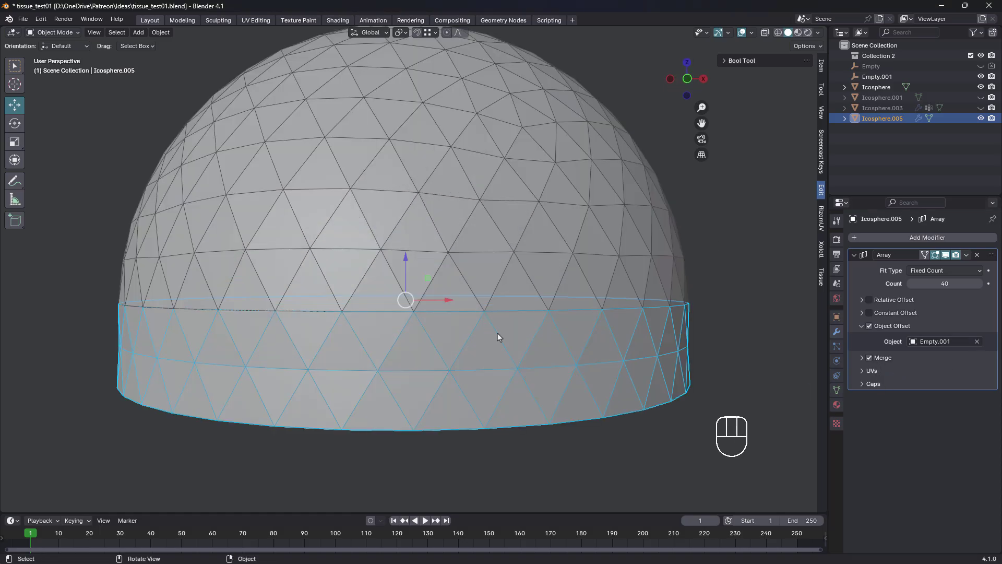
left_click(967, 256)
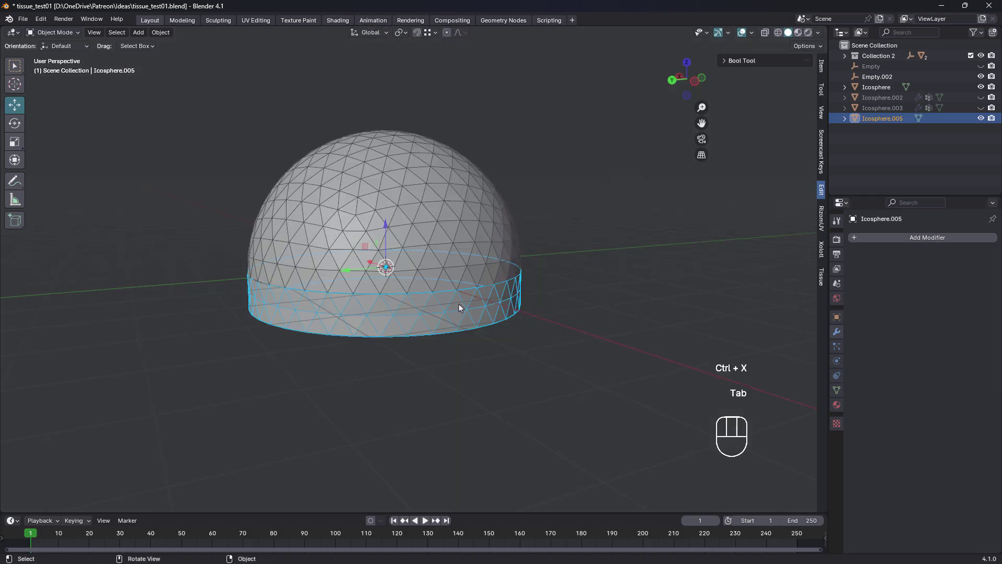
- Add an Array modifier to the ring
middle_click_drag(459, 304, 114, 293)
key("Tab")
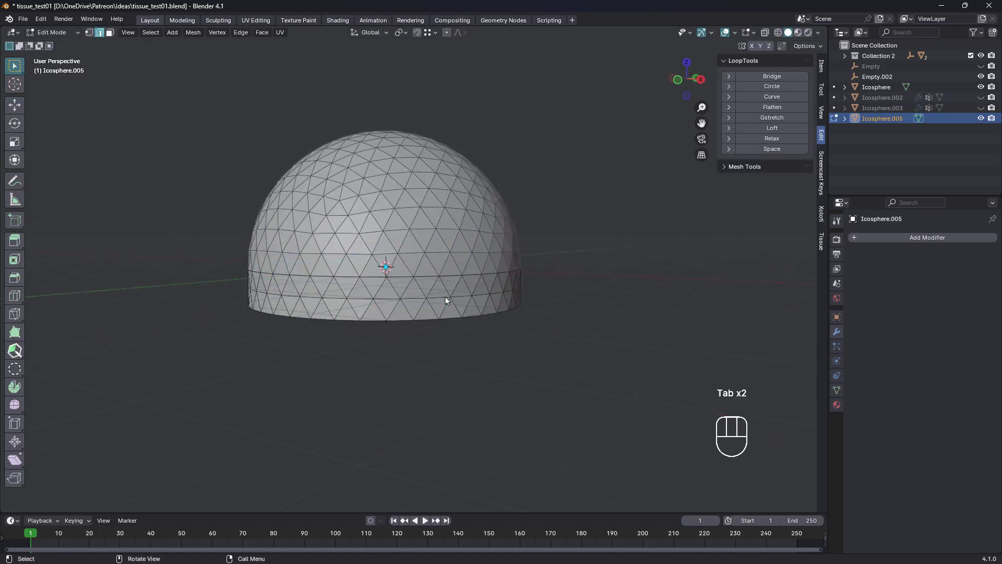
scroll(446, 296, "up", 2)
key("Tab")
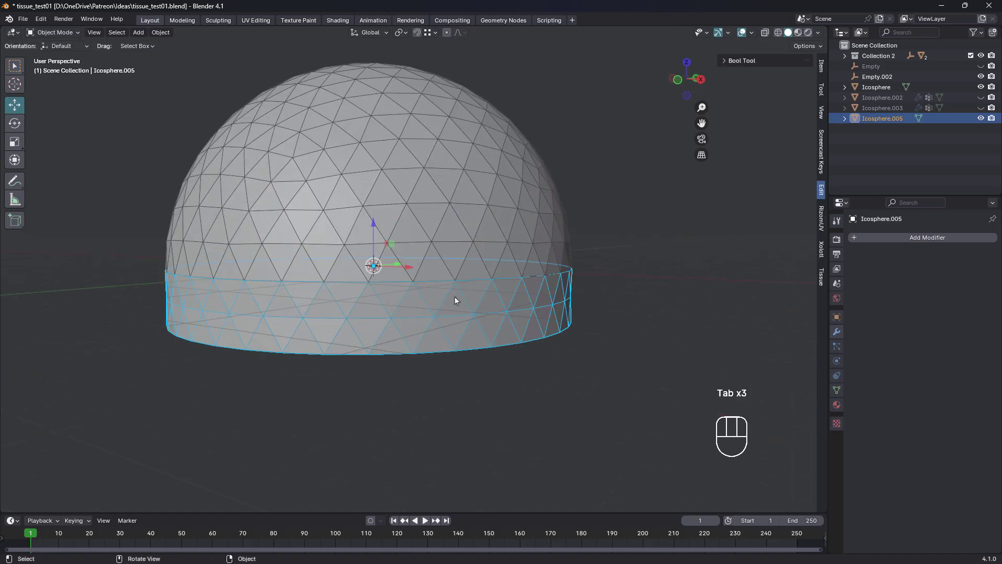
left_click(876, 237)
mouse_move(876, 243)
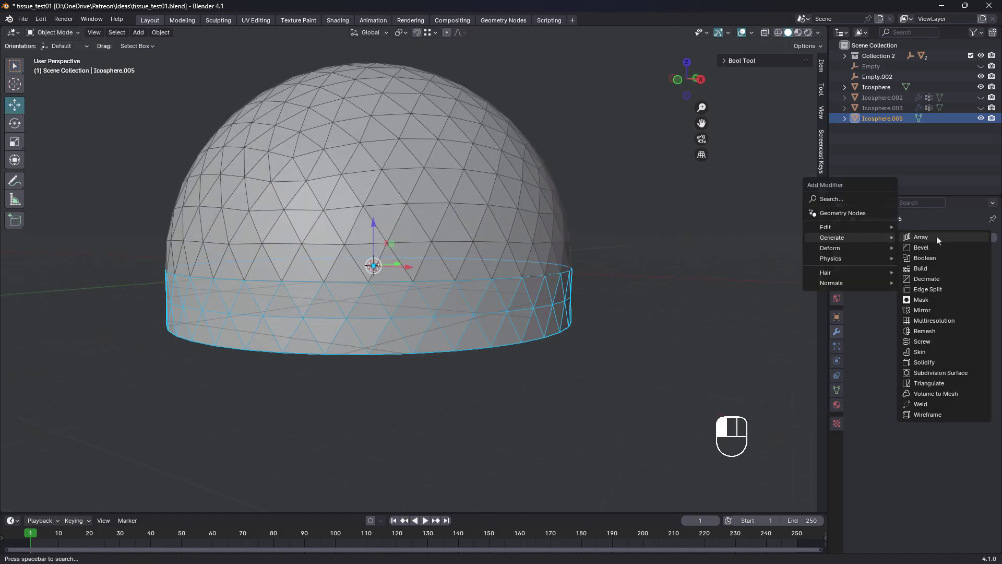
left_click(921, 237)
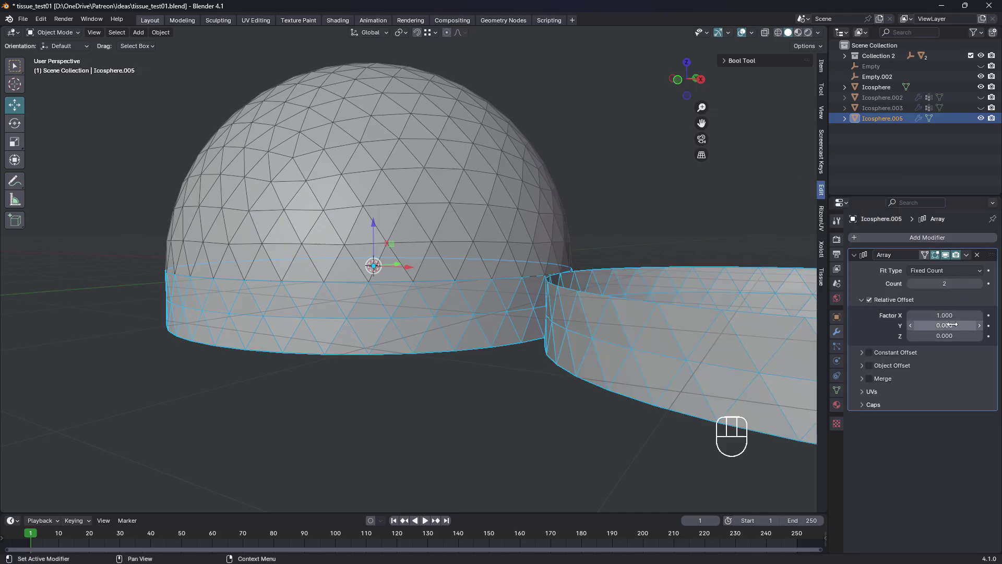
- Set the Array offsets to X 0 and Z -1 and raise the Count to 6
left_click(934, 316)
type("0")
key("Return")
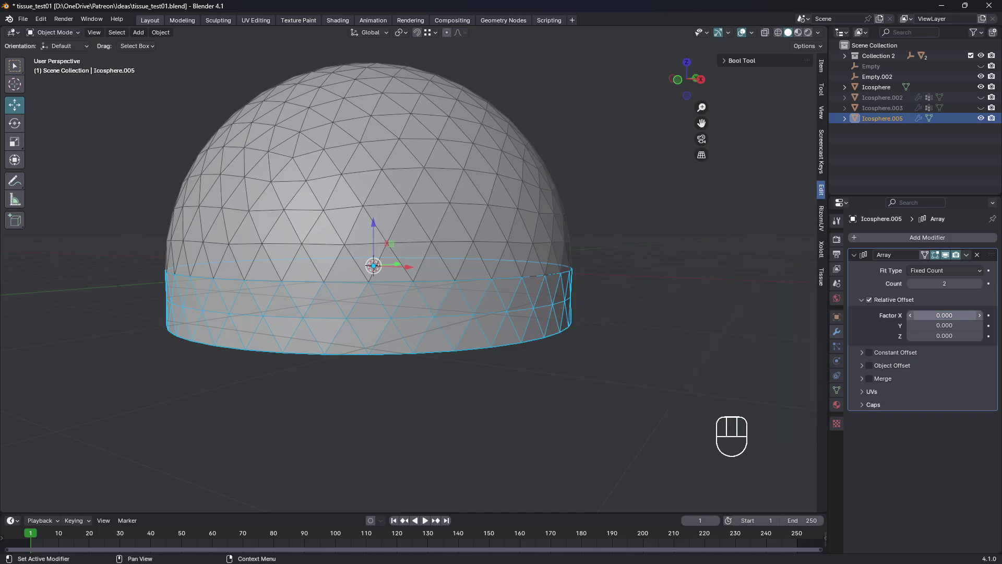
left_click(945, 335)
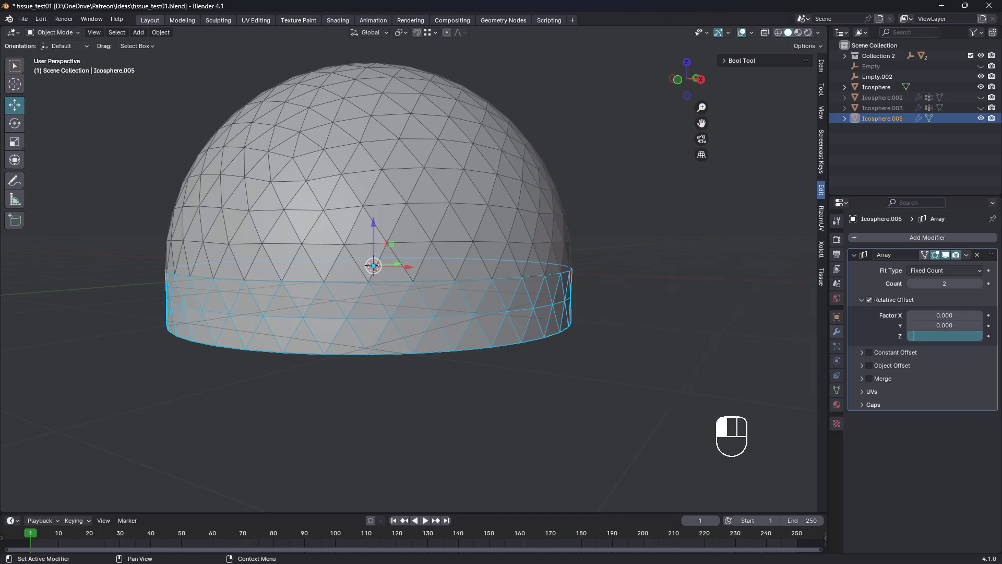
key("Return")
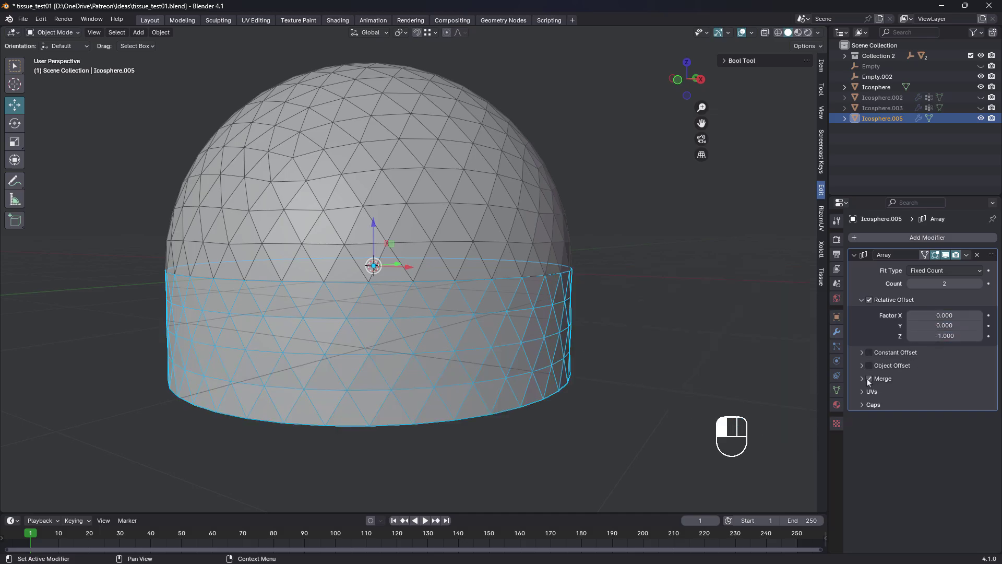
middle_click_drag(413, 286, 439, 283)
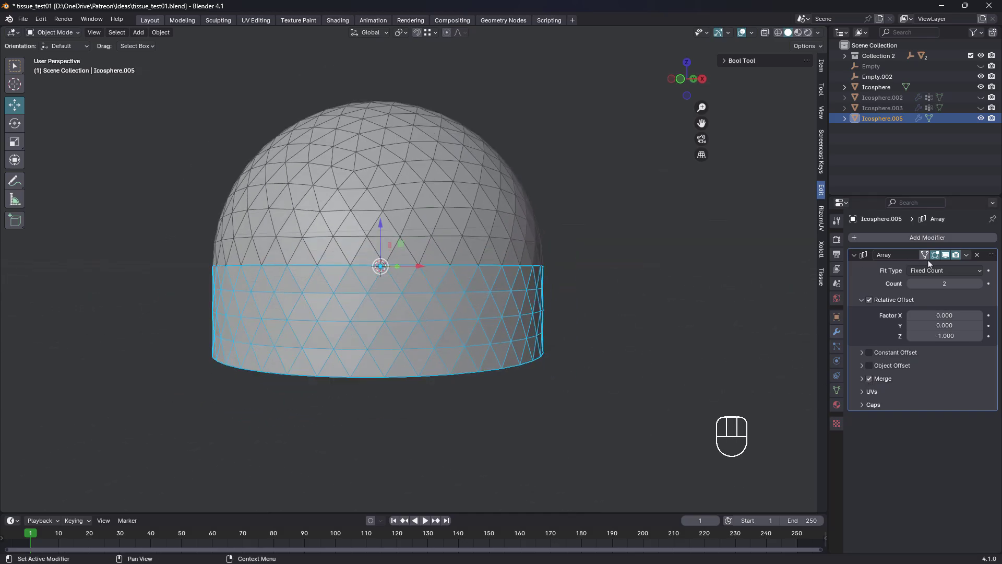
left_click_drag(939, 284, 977, 284)
scroll(43, 304, "down", 2)
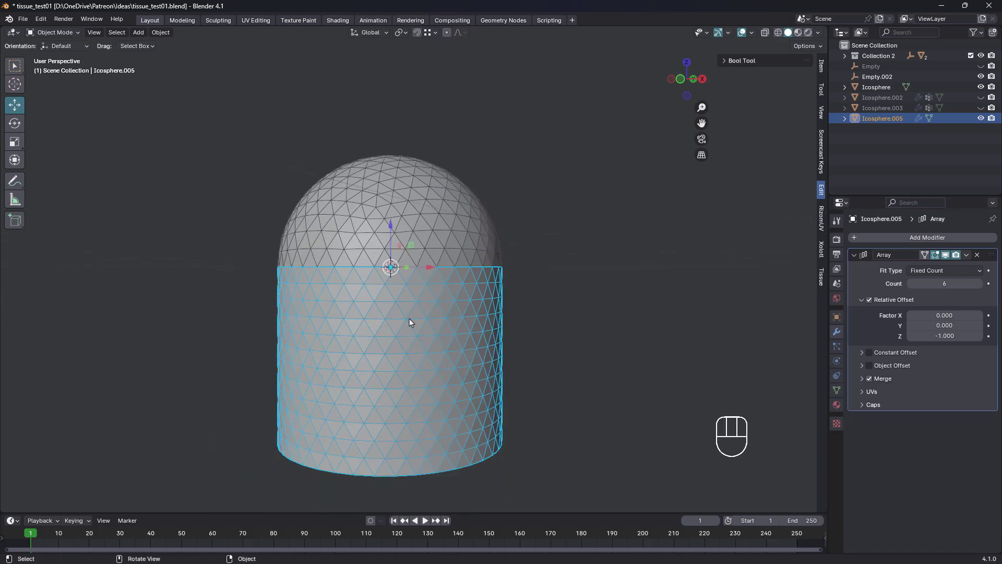
middle_click_drag(410, 322, 443, 313)
scroll(408, 305, "up", 2)
- Apply the Array and join the dome and stacked cylinder with Ctrl+J
left_click(967, 255)
left_click(937, 267)
left_click(454, 217)
left_click(467, 294, "shift")
scroll(461, 295, "up", 3)
middle_click_drag(468, 287, 476, 282)
key("ctrl+j")
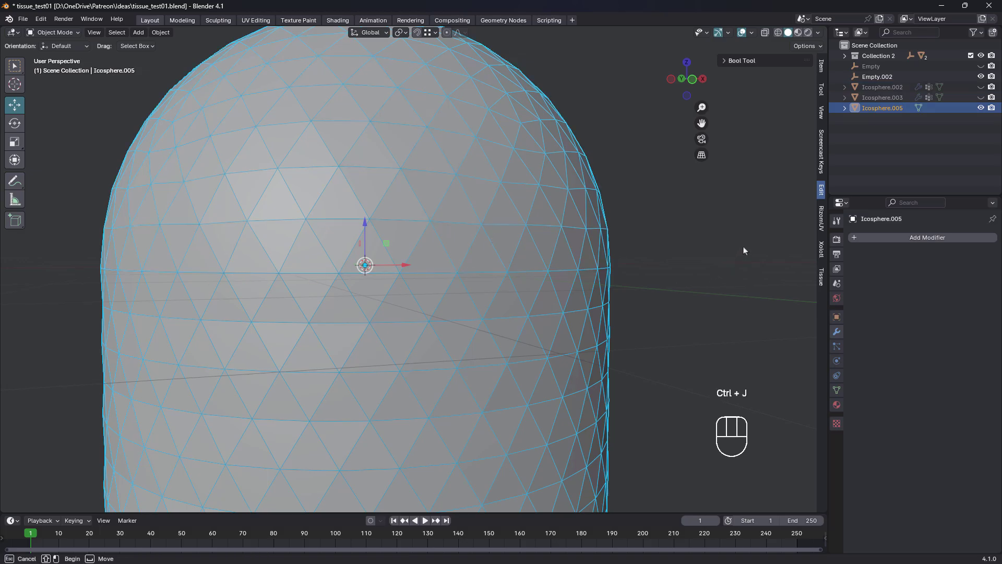
- Select all and Merge by Distance, removing 40 duplicate seam vertices
key("Tab")
key("Tab")
key("Tab")
scroll(471, 262, "down", 2)
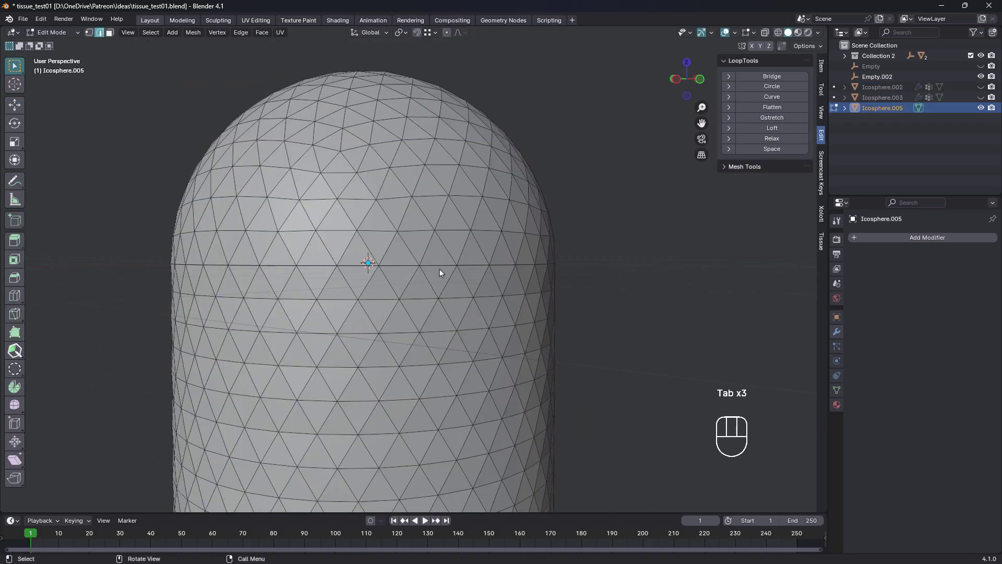
key("a")
key("m")
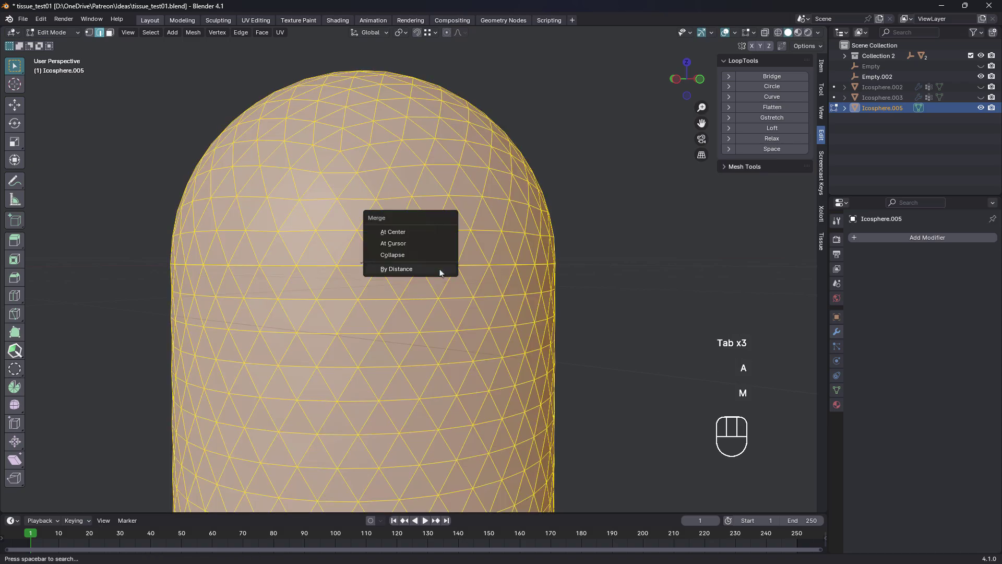
left_click(396, 269)
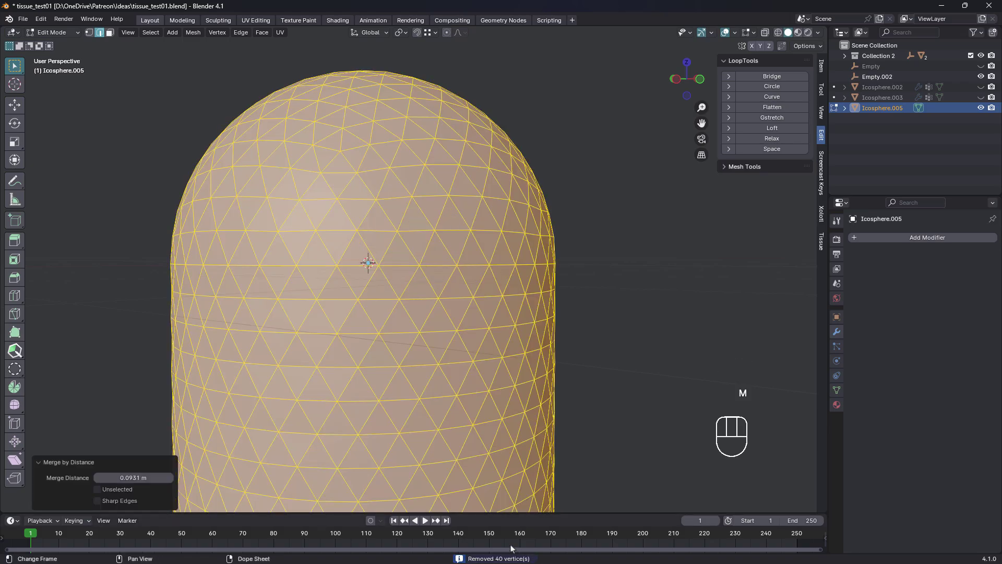
scroll(424, 273, "down", 2)
middle_click_drag(424, 273, 642, 345)
- Set Mean Crease to 1.00 on all selected edges
key("Tab")
key("Tab")
left_click(823, 67)
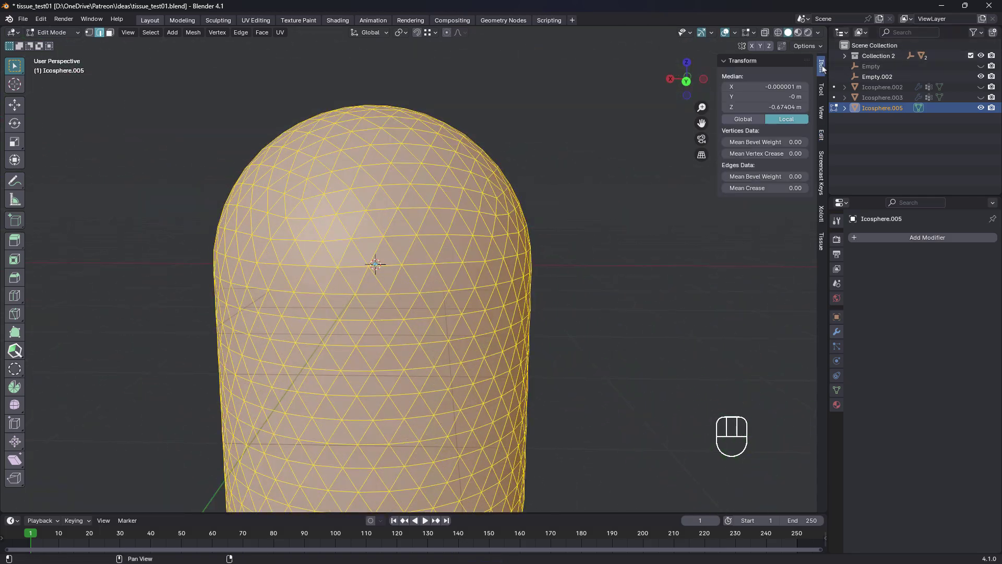
left_click_drag(792, 188, 809, 188)
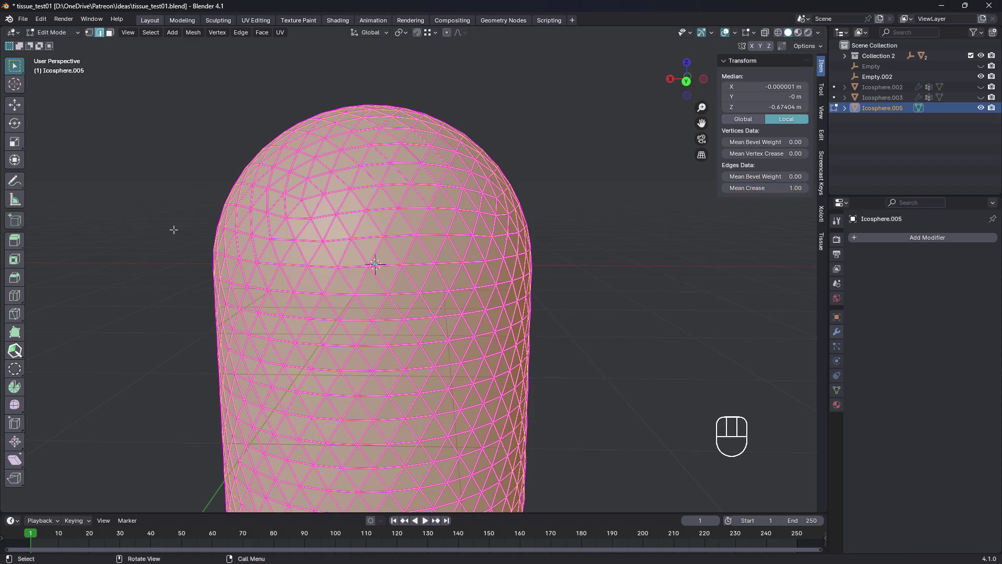
scroll(216, 230, "down", 3)
middle_click_drag(366, 254, 436, 256)
- Add a Subdivision Surface modifier in Object Mode with Optimal Display turned off
key("Tab")
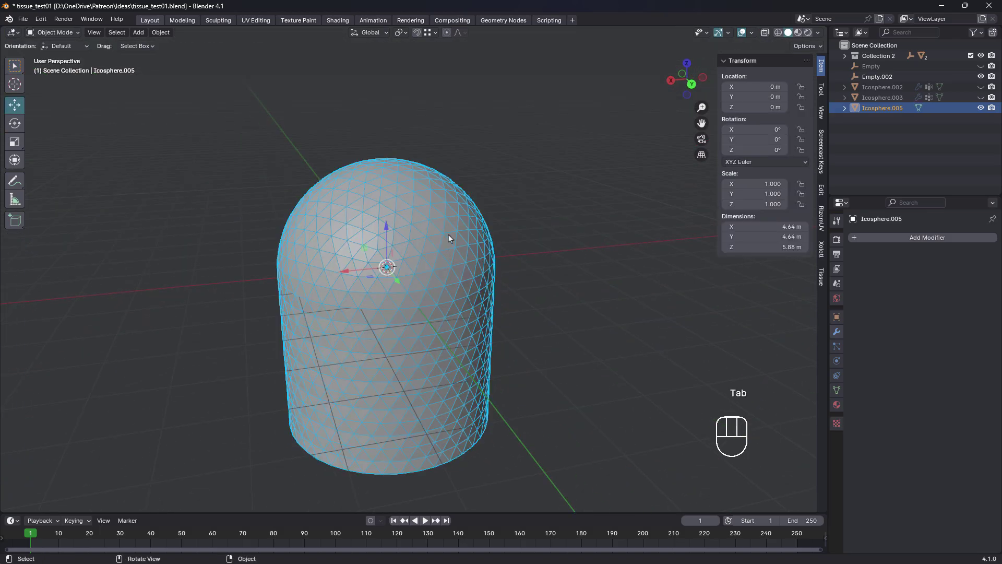
left_click(927, 237)
mouse_move(926, 240)
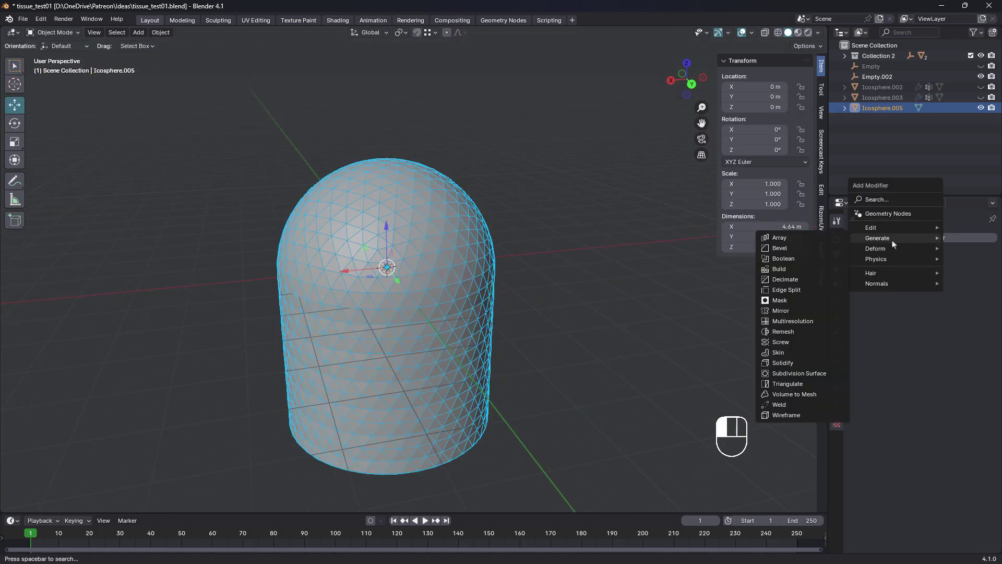
left_click(804, 373)
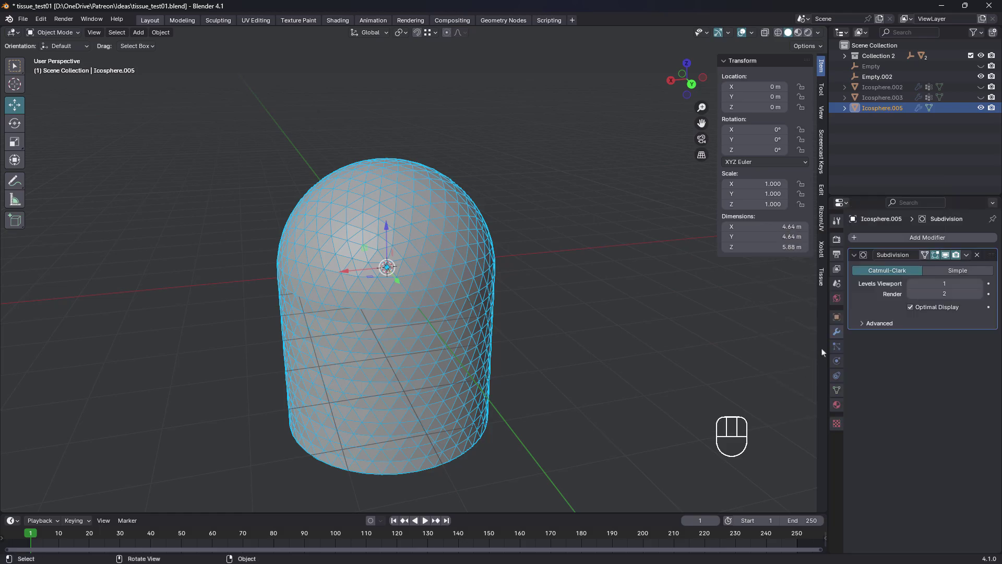
left_click(911, 307)
middle_click_drag(465, 287, 502, 280)
scroll(393, 275, "up", 1)
mouse_move(342, 283)
middle_mouse_down()
mouse_move(331, 285)
mouse_move(384, 251)
mouse_move(329, 286)
middle_mouse_up()
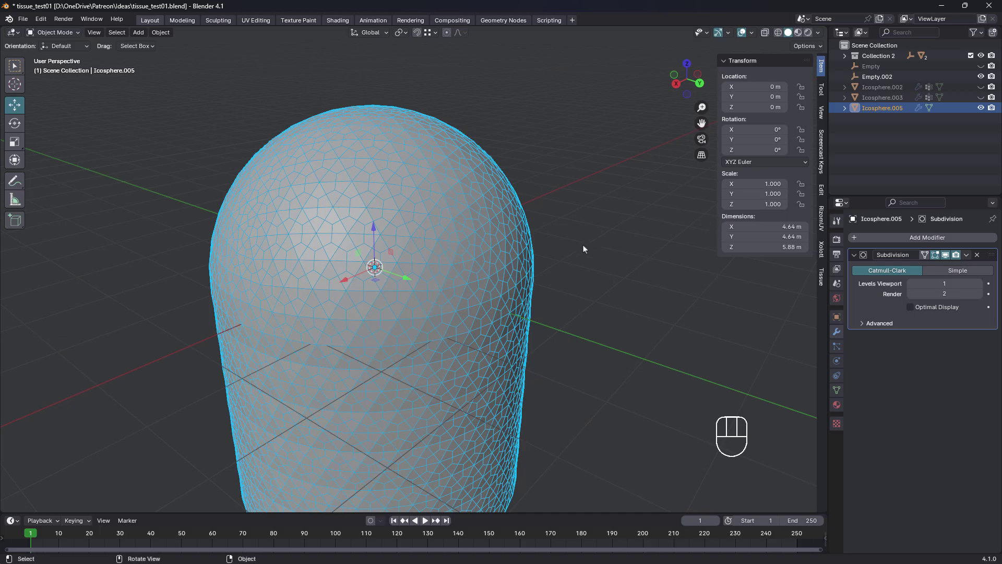
left_click_drag(944, 294, 944, 294)
- Apply the Subdivision modifier and enter Edit Mode on the capsule
left_click(967, 254)
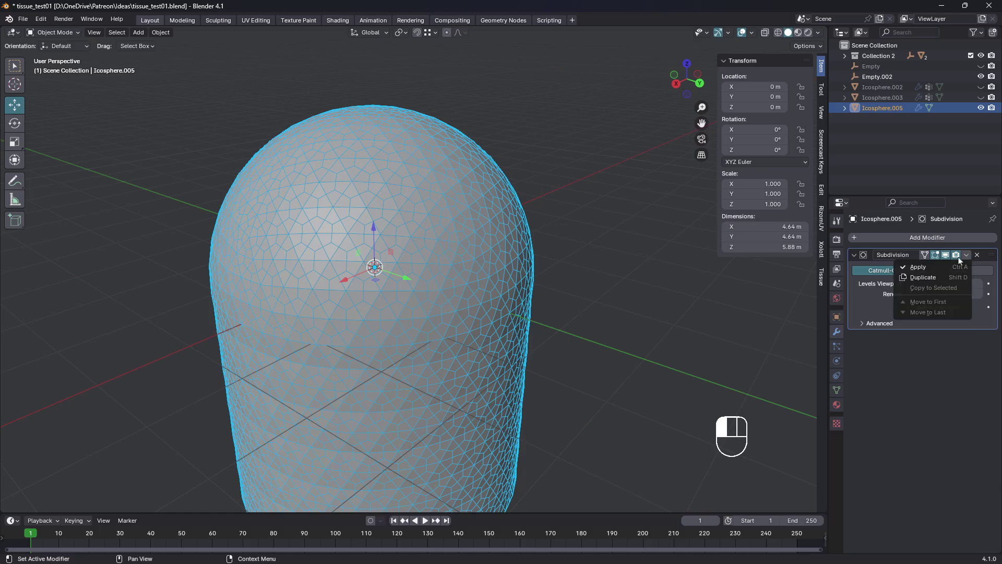
left_click(925, 267)
key("Tab")
middle_click_drag(447, 258, 466, 188)
middle_click_drag(403, 186, 370, 269)
- Select all creased edges using Select Similar > Crease from one creased edge
left_click(570, 161)
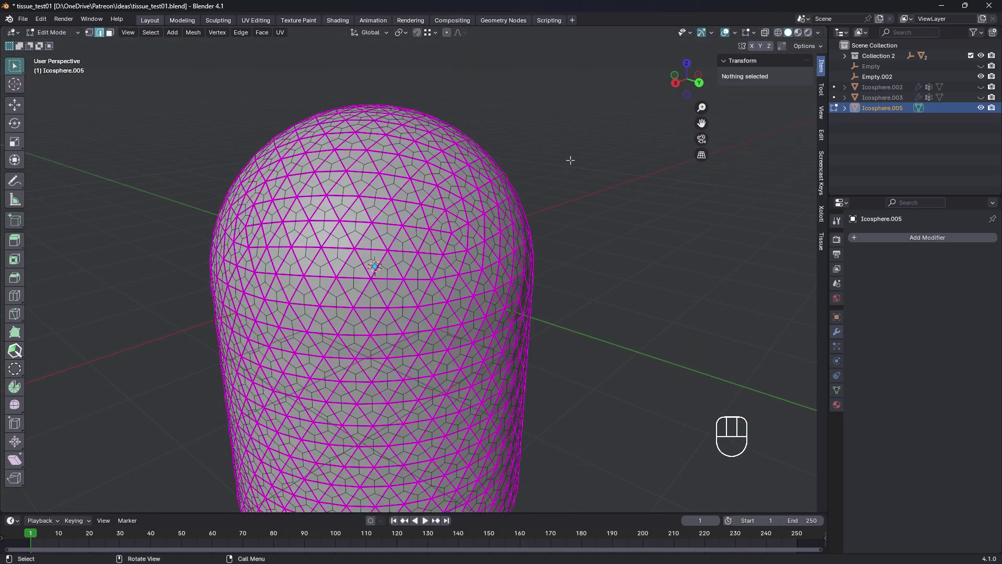
left_click(423, 211)
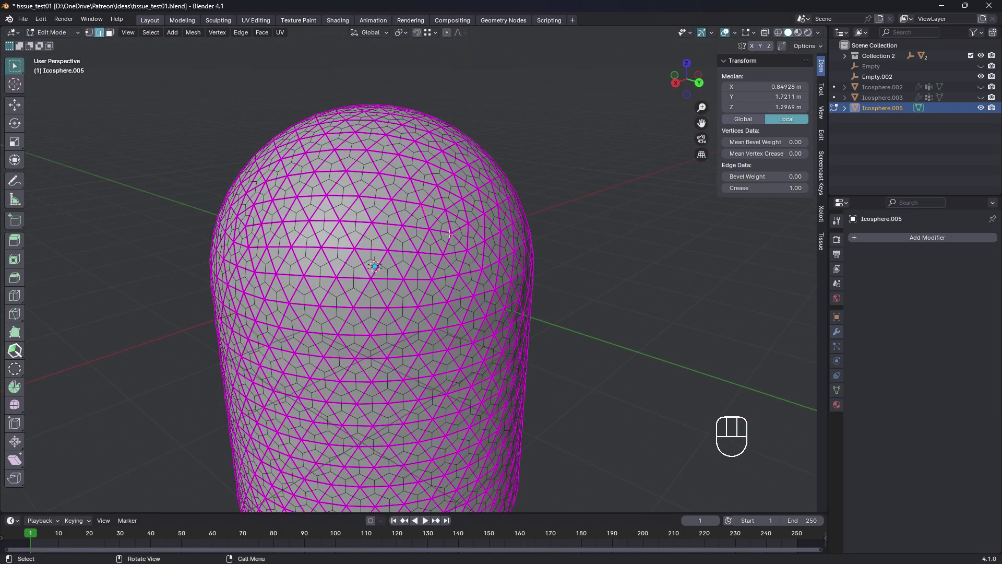
left_click(151, 33)
mouse_move(174, 159)
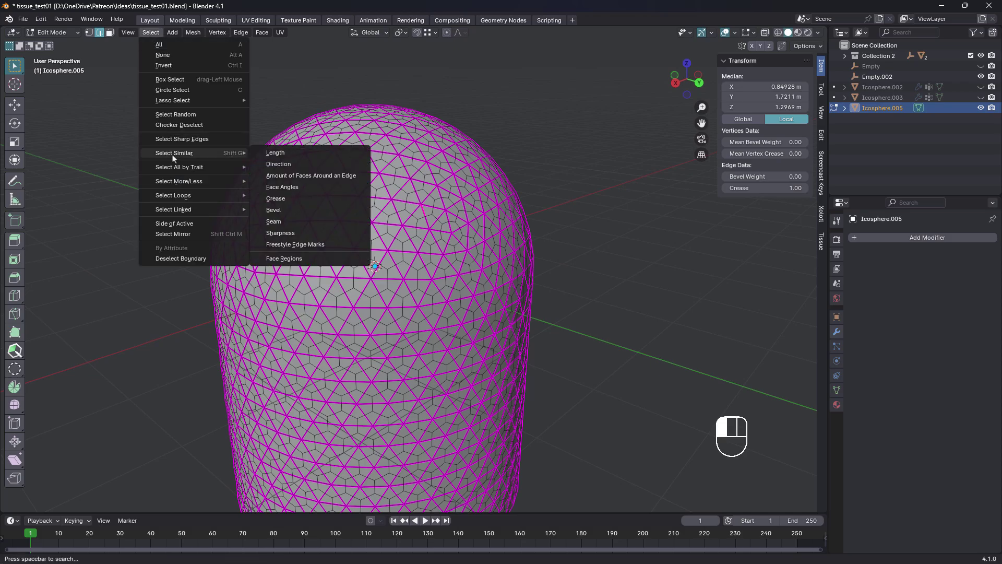
left_click(278, 204)
scroll(459, 221, "down", 3)
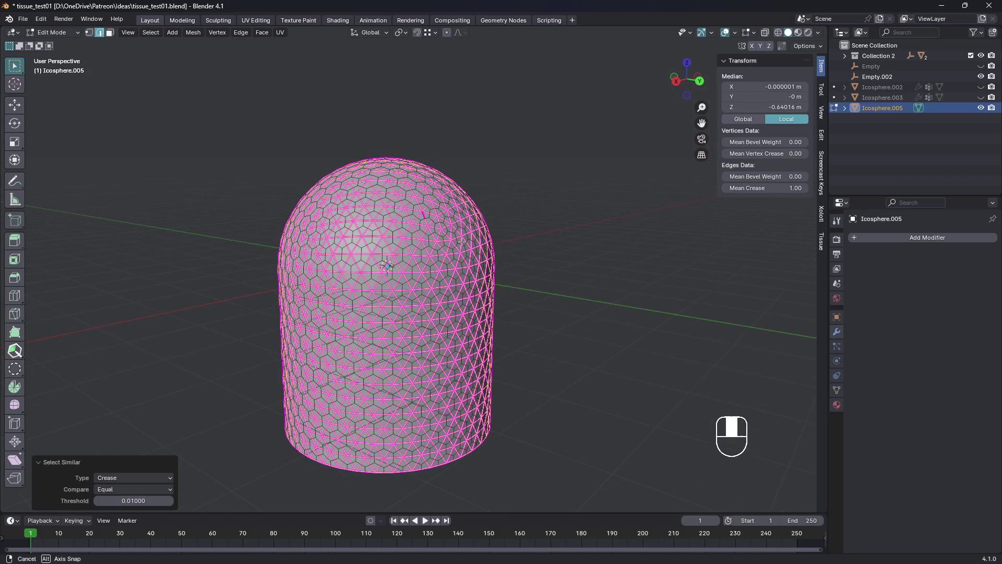
scroll(458, 220, "up", 3)
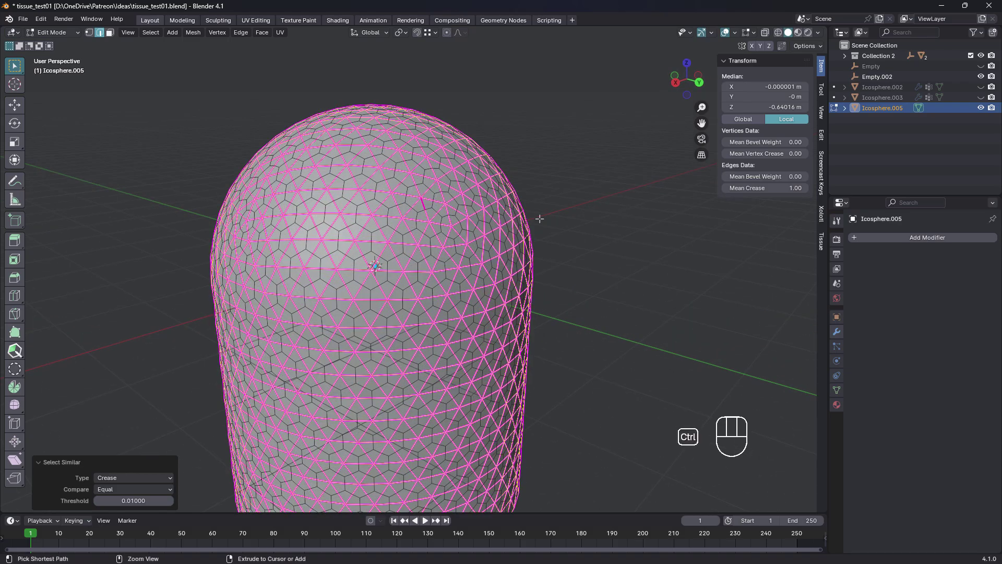
- Dissolve the creased edges with Ctrl+X, leaving a hexagonal honeycomb
key("ctrl+x")
scroll(540, 218, "down", 3)
middle_click_drag(539, 218, 502, 271)
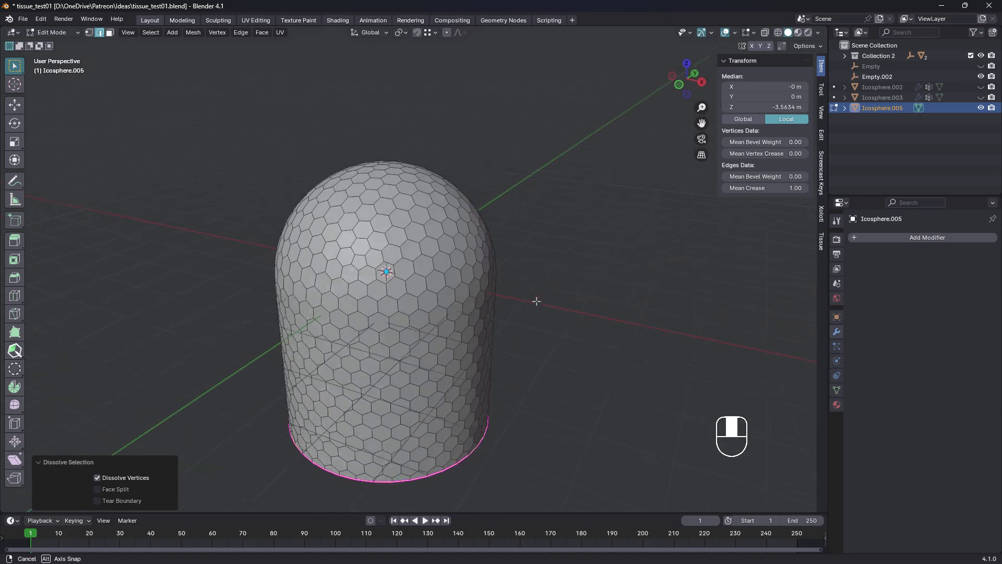
scroll(425, 224, "up", 3)
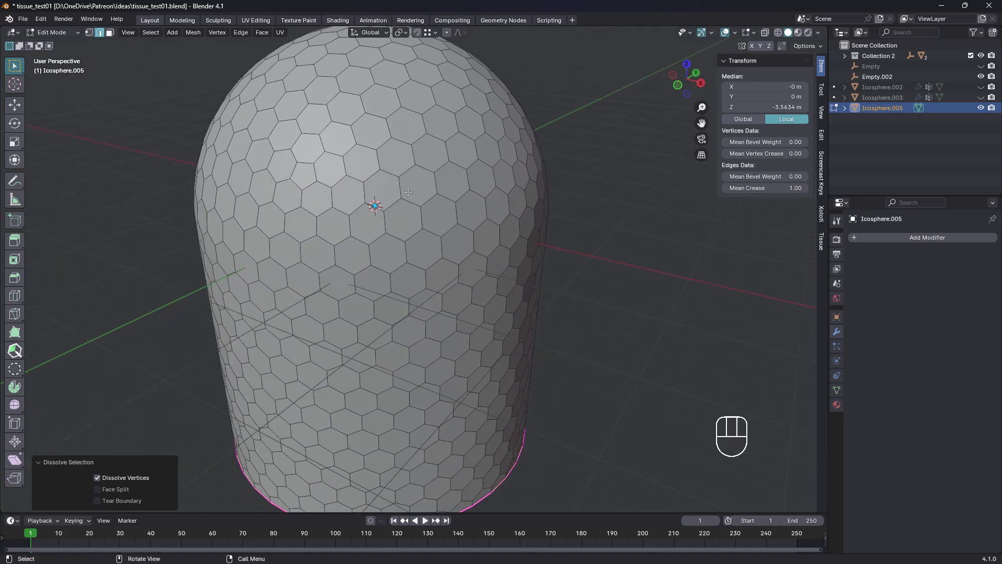
scroll(427, 230, "down", 3)
middle_click_drag(428, 230, 484, 243)
scroll(431, 241, "down", 2)
scroll(422, 244, "up", 4)
key("Tab")
key("Tab")
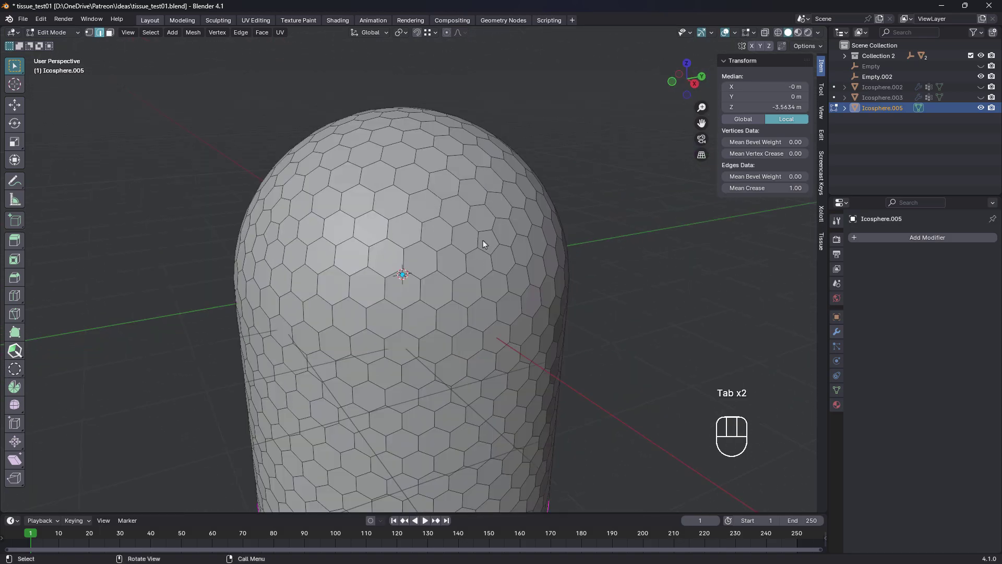
- Select all faces and inset them individually by 0.0632 m at zero depth
key("3")
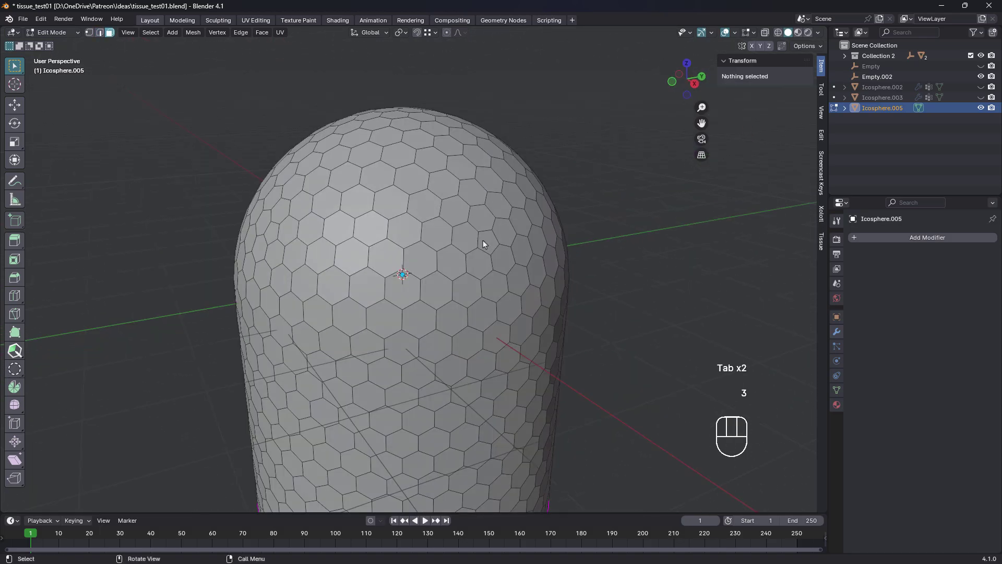
key("a")
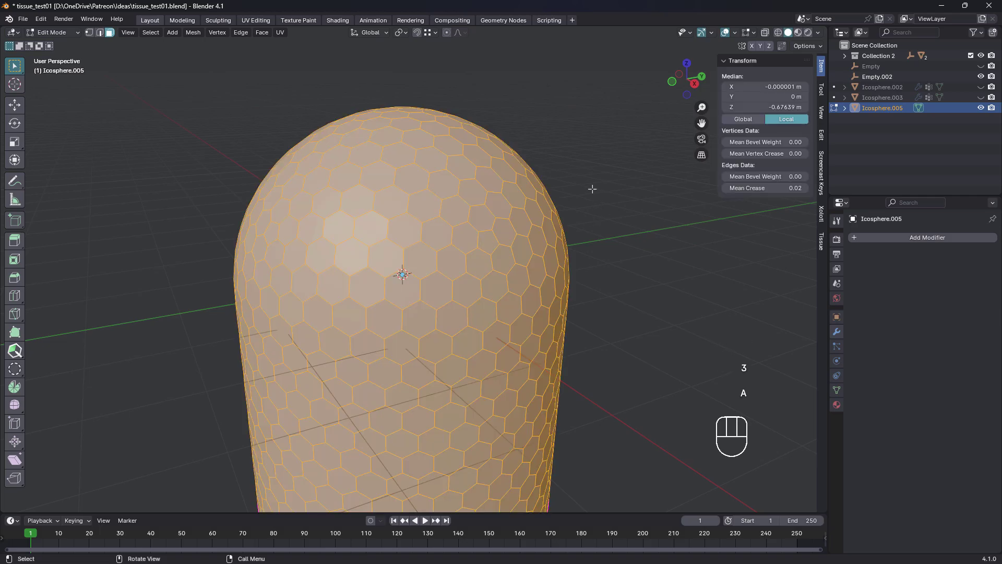
key("i")
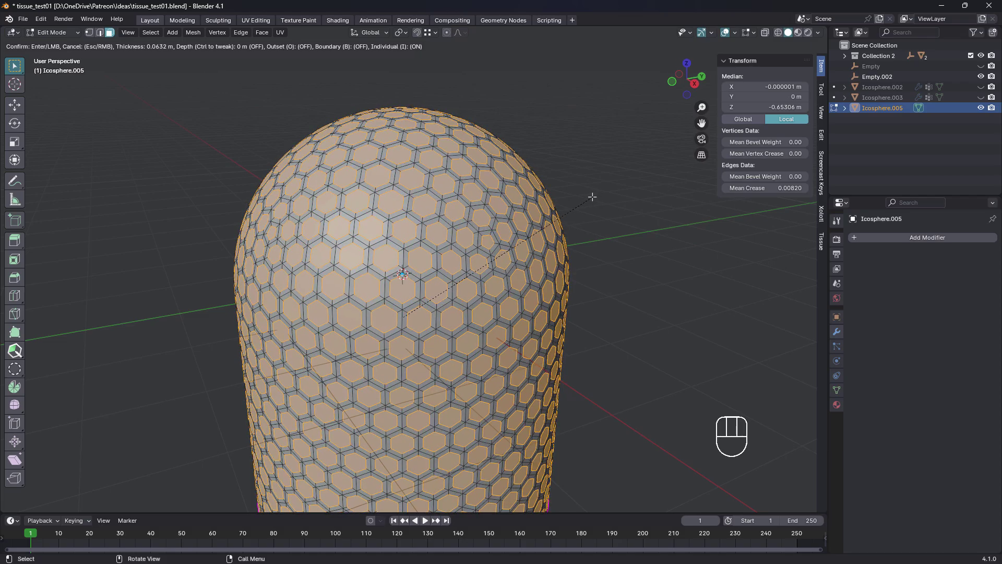
left_click(592, 197)
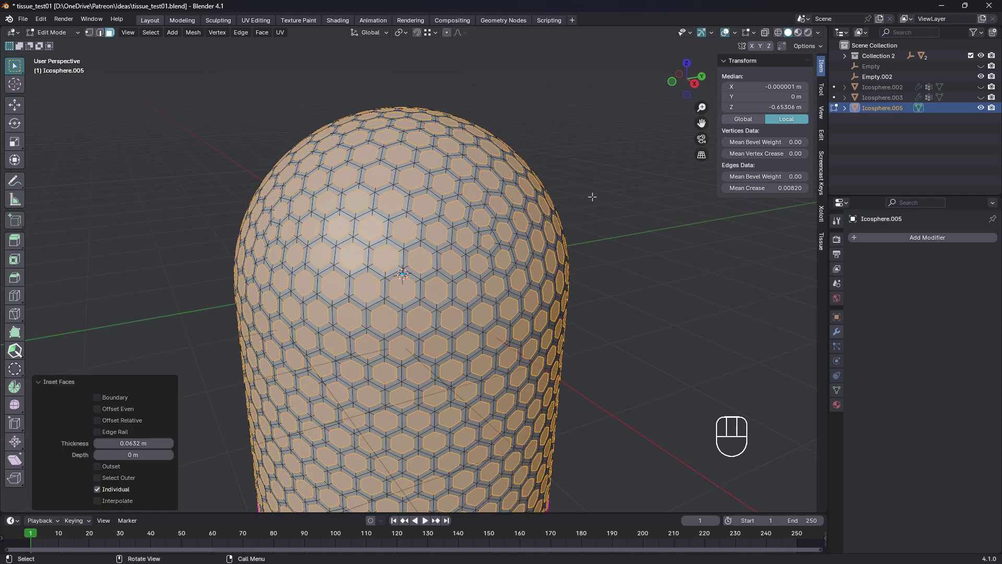
left_click(97, 489)
left_click(97, 489)
middle_click_drag(473, 228, 492, 220)
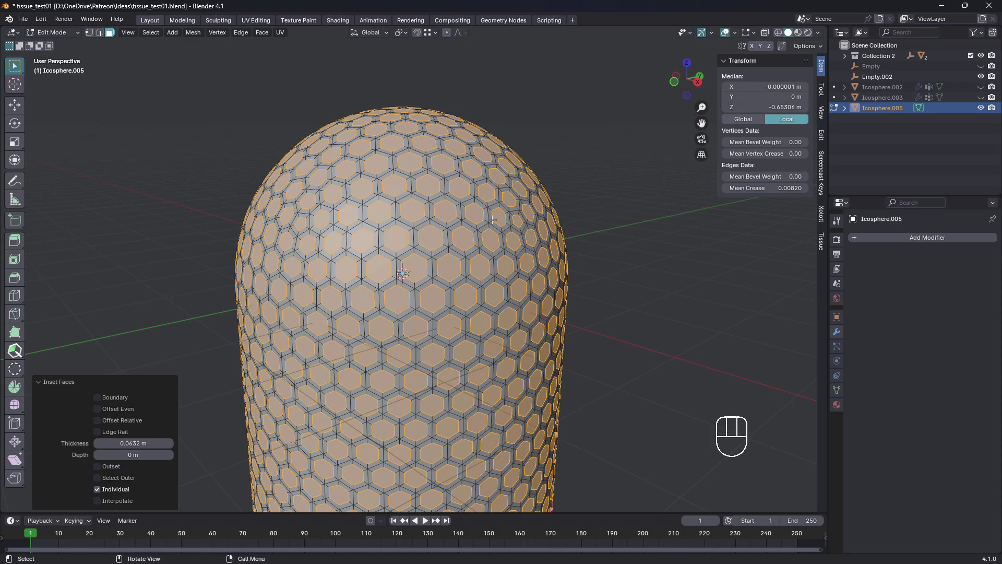
- Delete the inset hexagon faces to cut holes, then return to Object Mode
key("x")
left_click(492, 220)
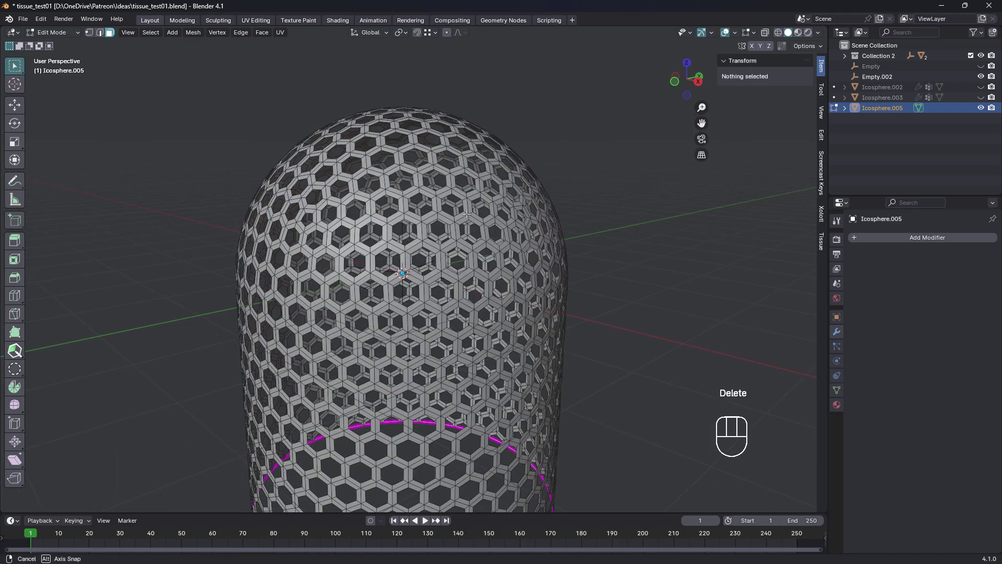
key("Tab")
scroll(493, 219, "down", 3)
middle_click_drag(491, 229, 527, 188)
- Add a Subdivision Surface modifier (viewport 1, render 2) to round the holes
left_click(925, 236)
mouse_move(909, 238)
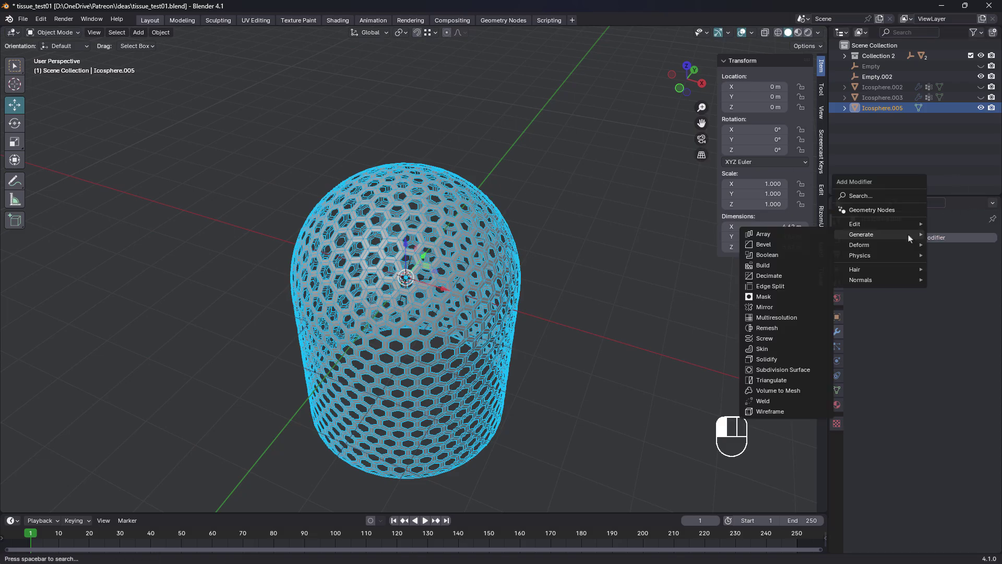
left_click(788, 370)
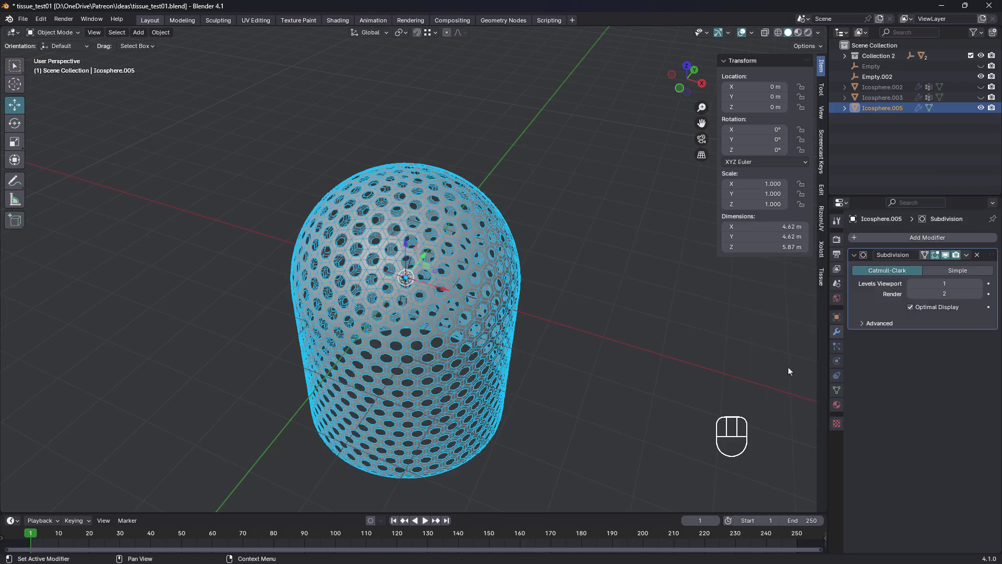
scroll(453, 238, "up", 5)
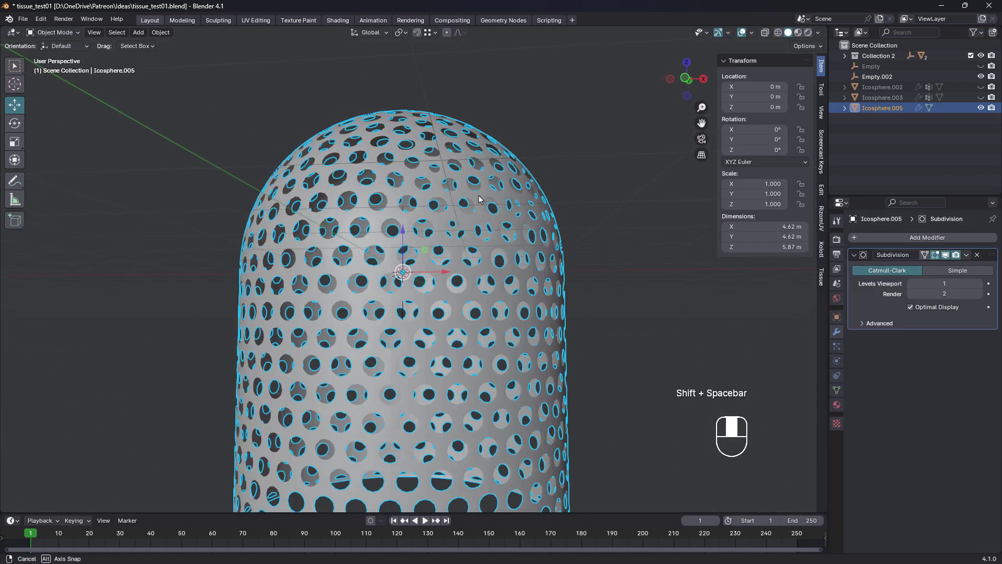
middle_click_drag(460, 239, 459, 253)
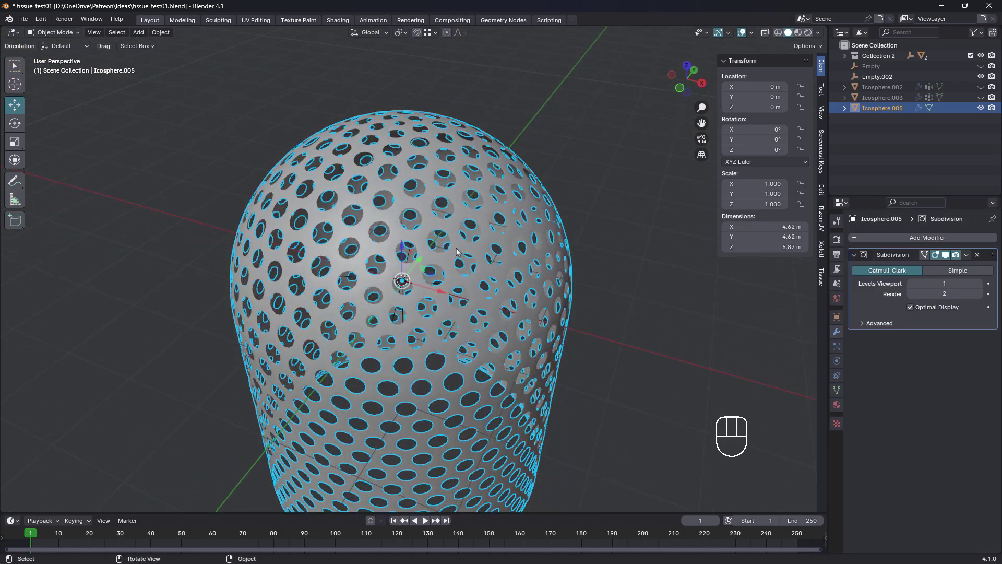
- Add a Solidify modifier with 0.039 m thickness and collapse its panel
left_click(926, 238)
mouse_move(909, 238)
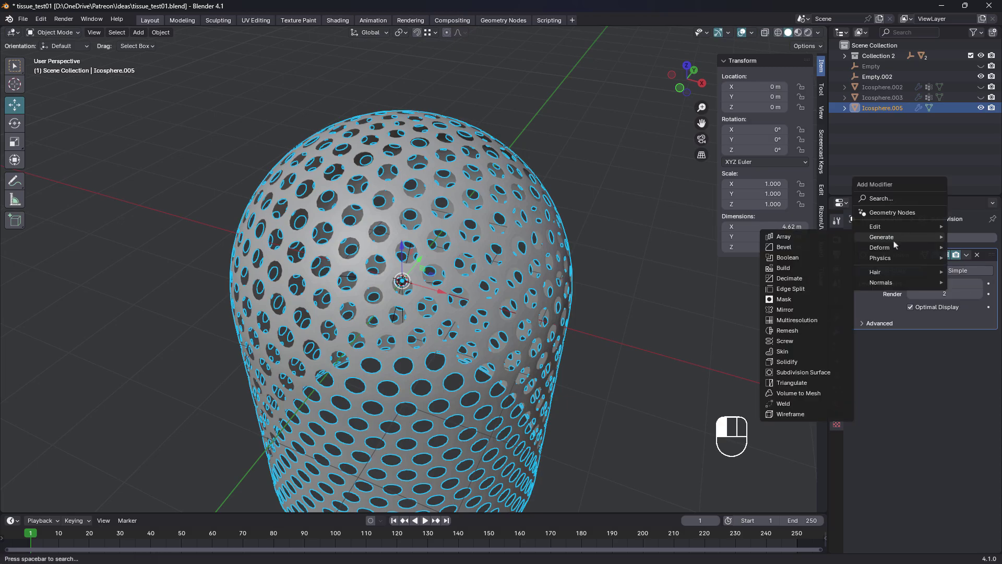
left_click(787, 362)
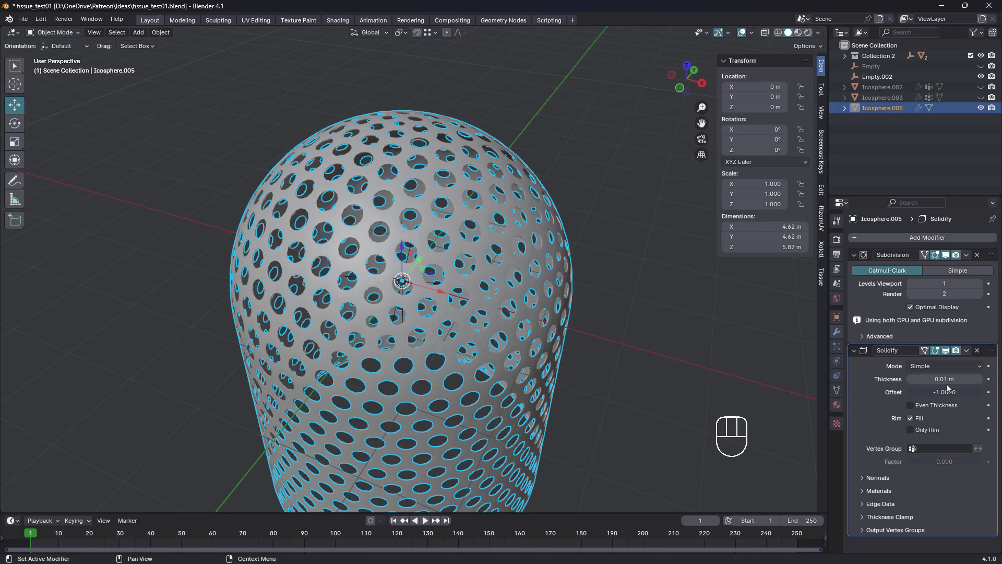
left_click_drag(946, 379, 964, 379, "shift")
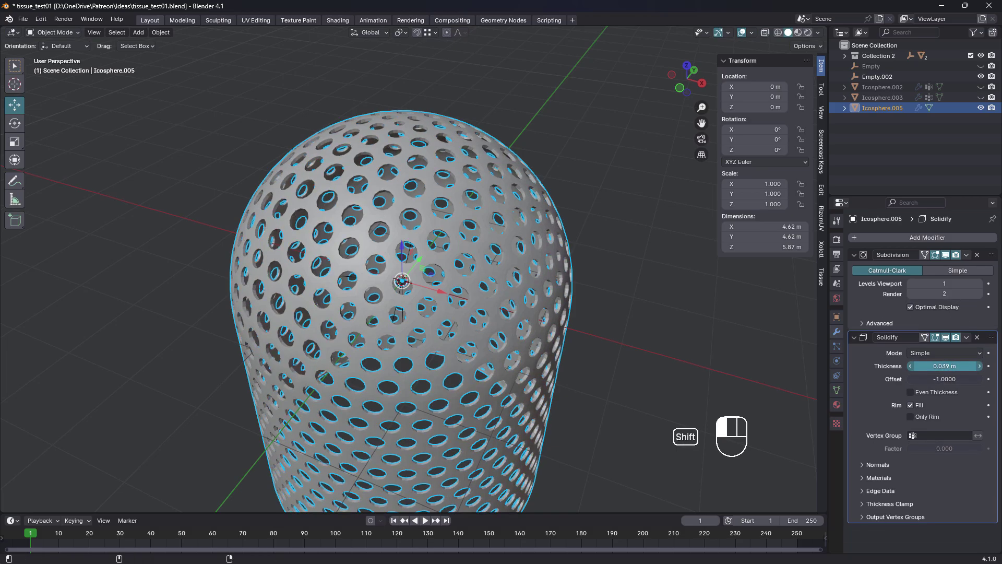
middle_click_drag(496, 209, 517, 172)
scroll(516, 173, "up", 3)
left_click(851, 337)
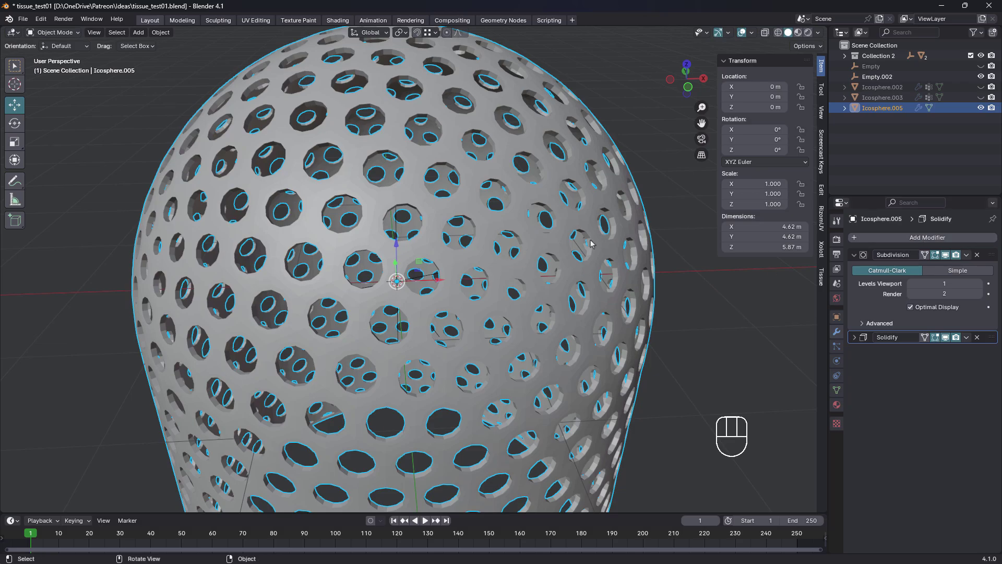
- Add a Bevel modifier (0.1 m, 1 segment) after Solidify and collapse its panel
left_click(913, 238)
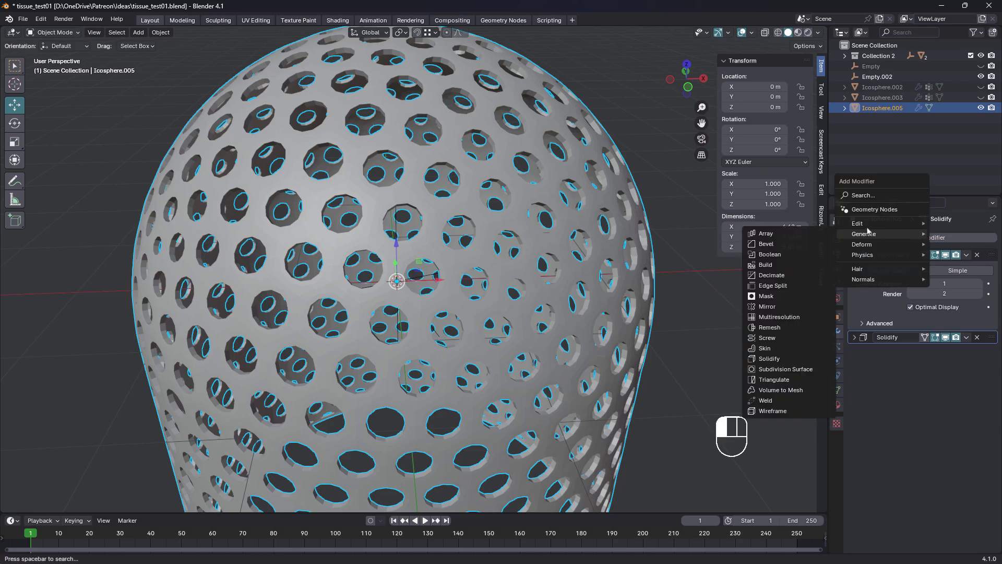
key("Escape")
key("Escape")
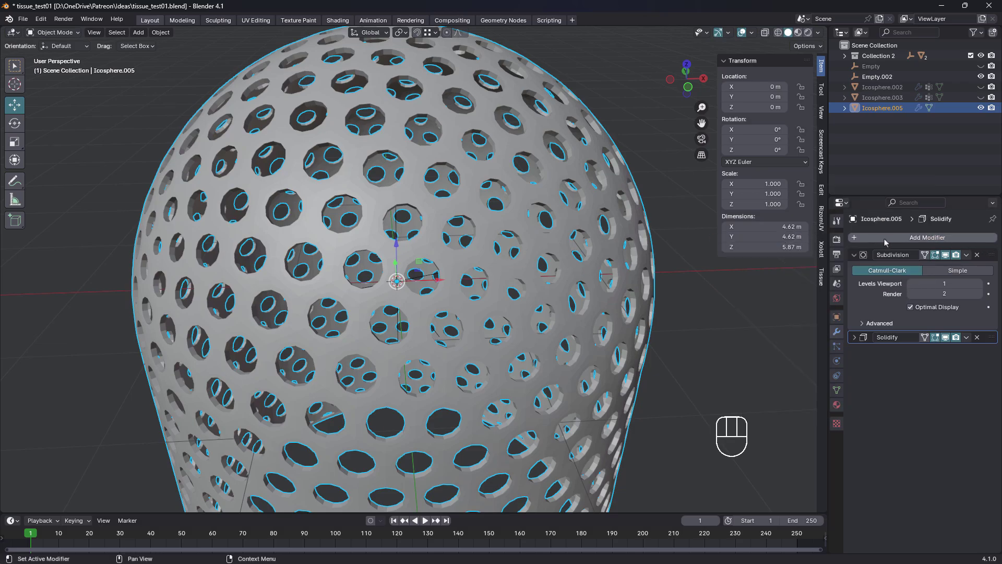
left_click(886, 239)
mouse_move(887, 240)
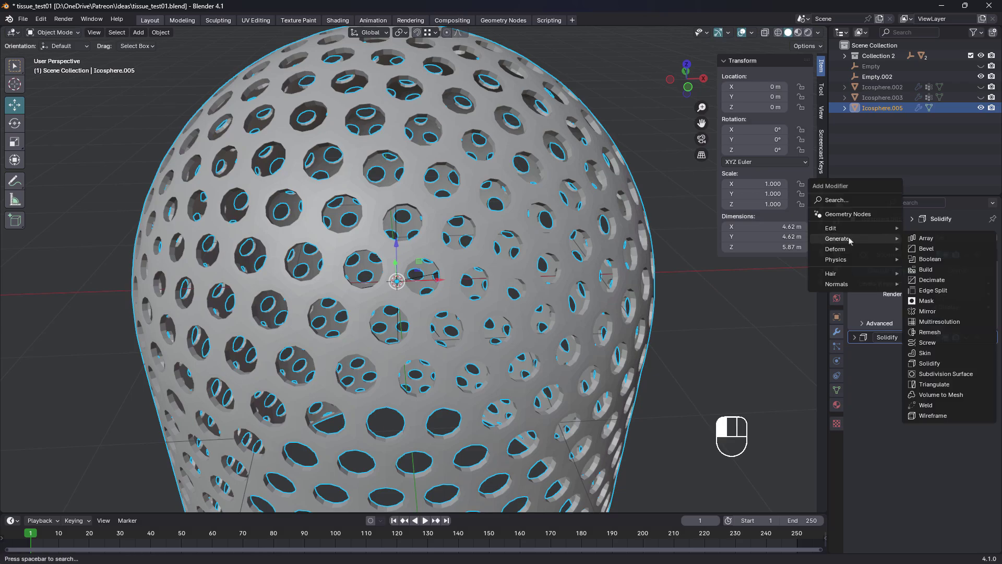
left_click(930, 253)
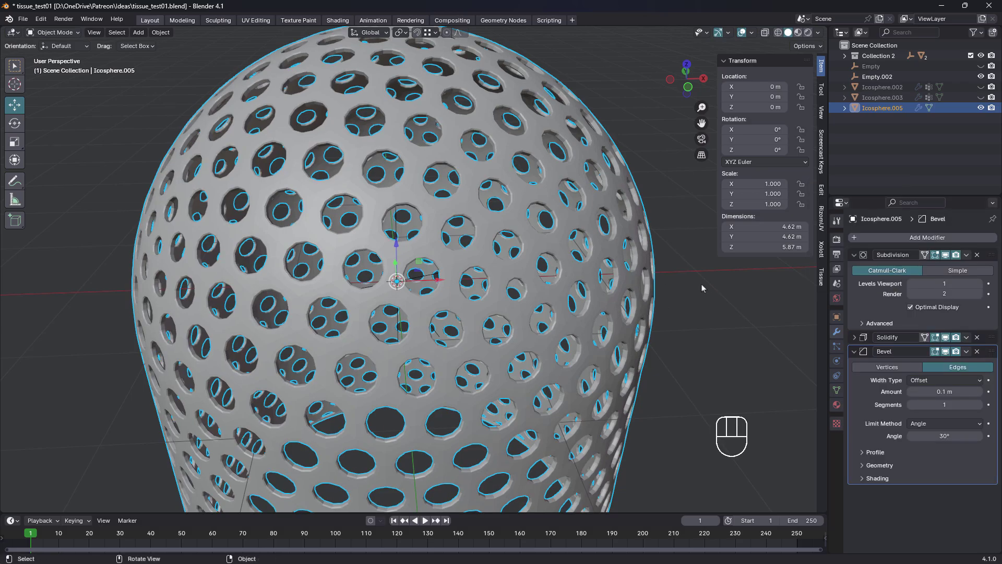
left_click(855, 352)
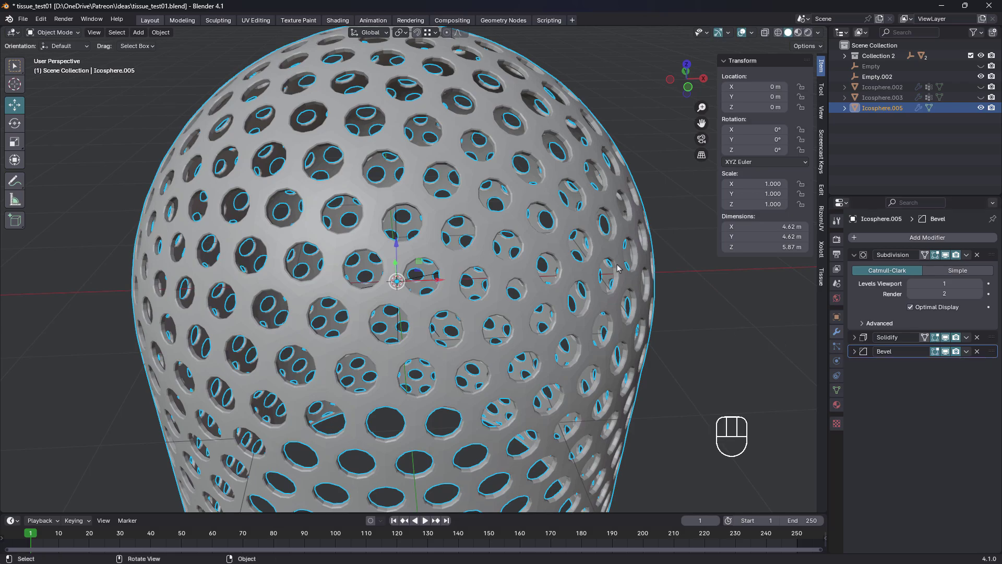
scroll(618, 267, "down", 6)
middle_click_drag(550, 268, 445, 209)
key("shift+space")
key("shift+space")
scroll(436, 203, "up", 2)
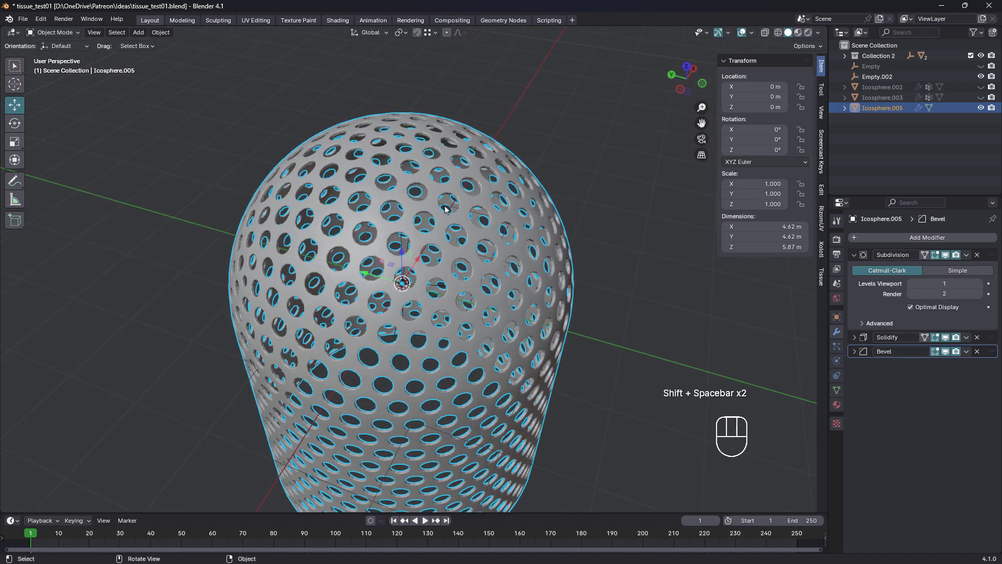
- Collapse the Subdivision panel and enter Edit Mode zoomed on the dome's top
key("Tab")
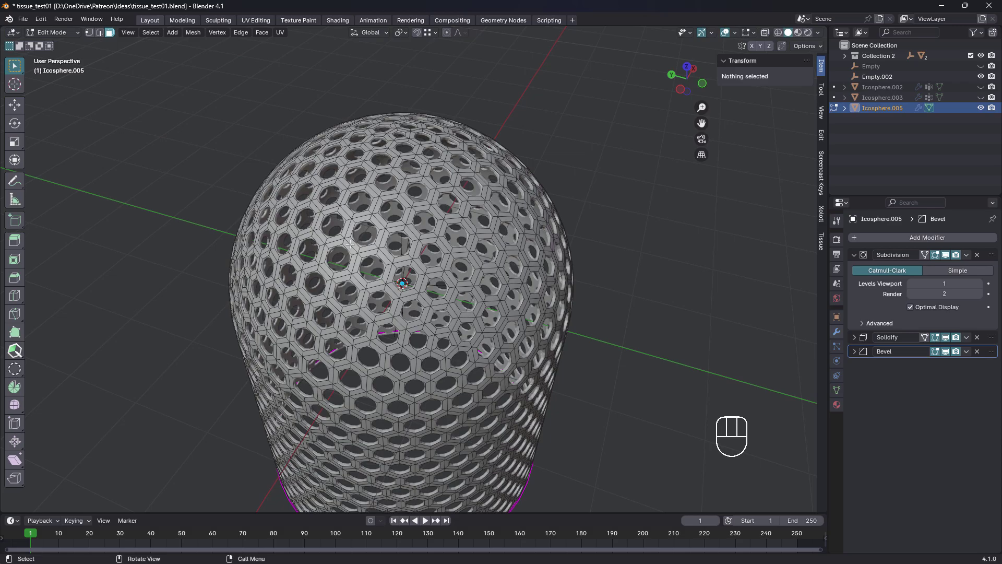
middle_click_drag(346, 251, 386, 240)
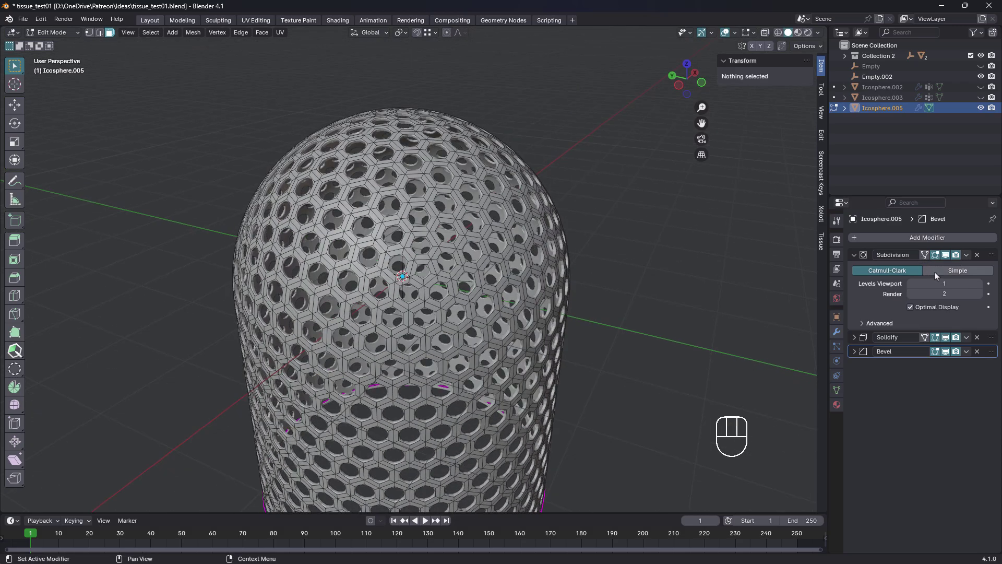
left_click(855, 255)
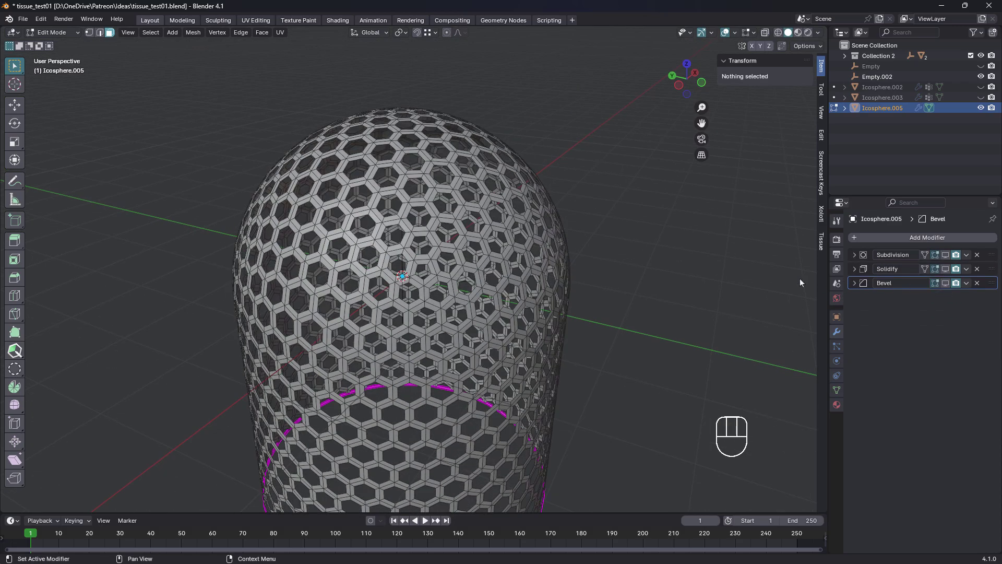
key("Tab")
key("Tab")
middle_click_drag(779, 276, 606, 251)
scroll(391, 223, "up", 3)
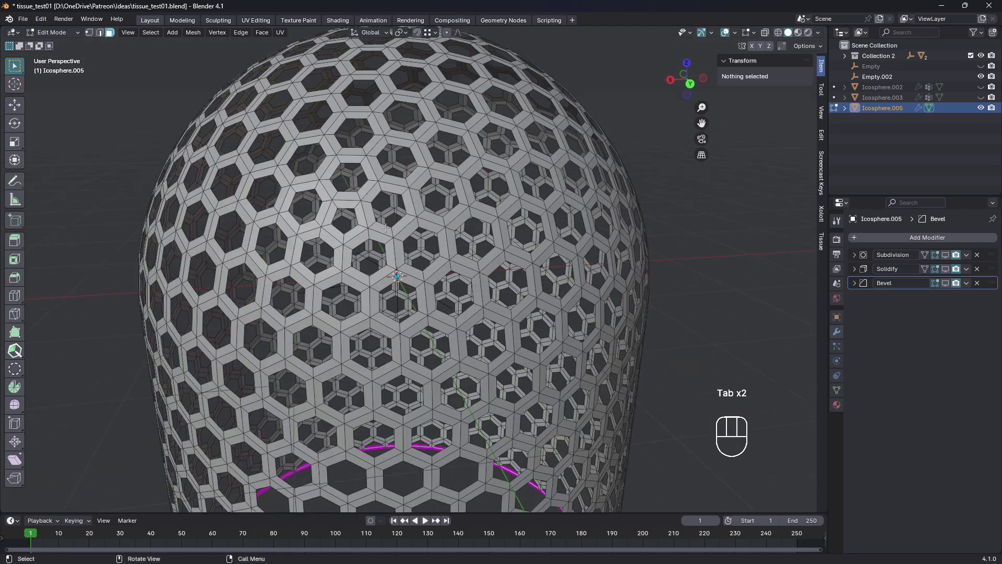
- Select a pentagon hole's edge loop and scale it by 1.48
key("2")
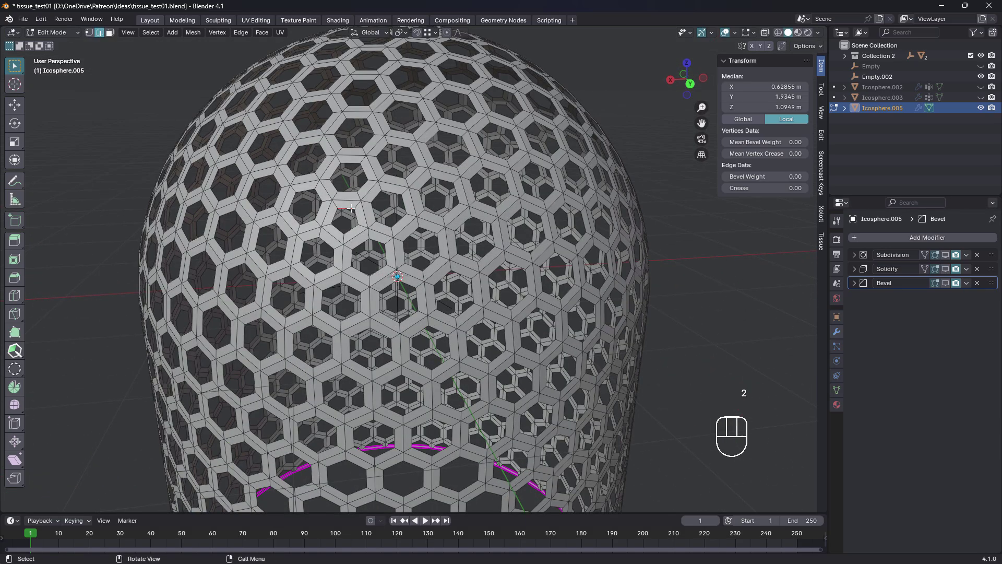
left_click(351, 208, "alt")
scroll(351, 208, "up", 2)
middle_click_drag(351, 208, 516, 253)
left_click(946, 256)
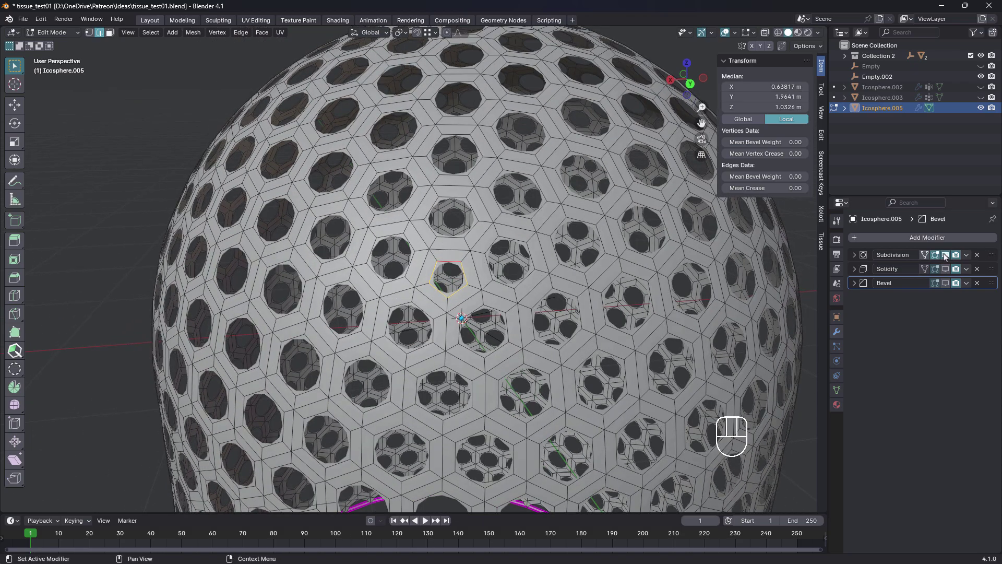
middle_click_drag(522, 292, 555, 290)
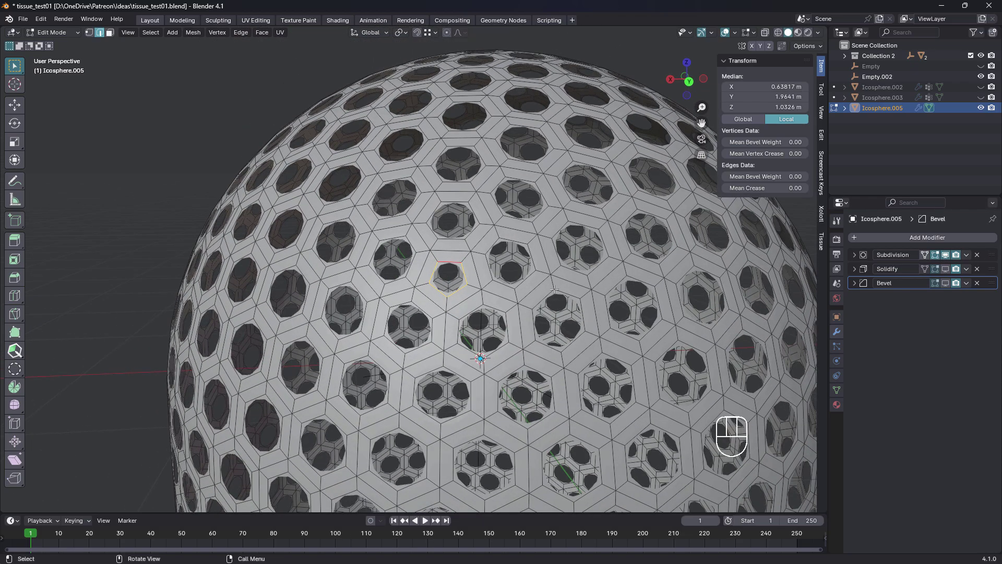
key("s")
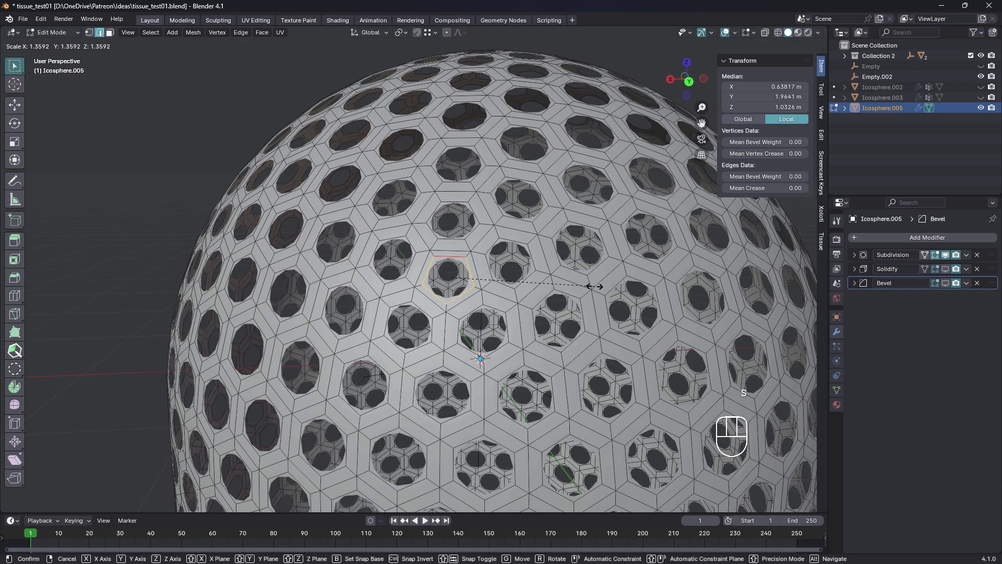
left_click(608, 286)
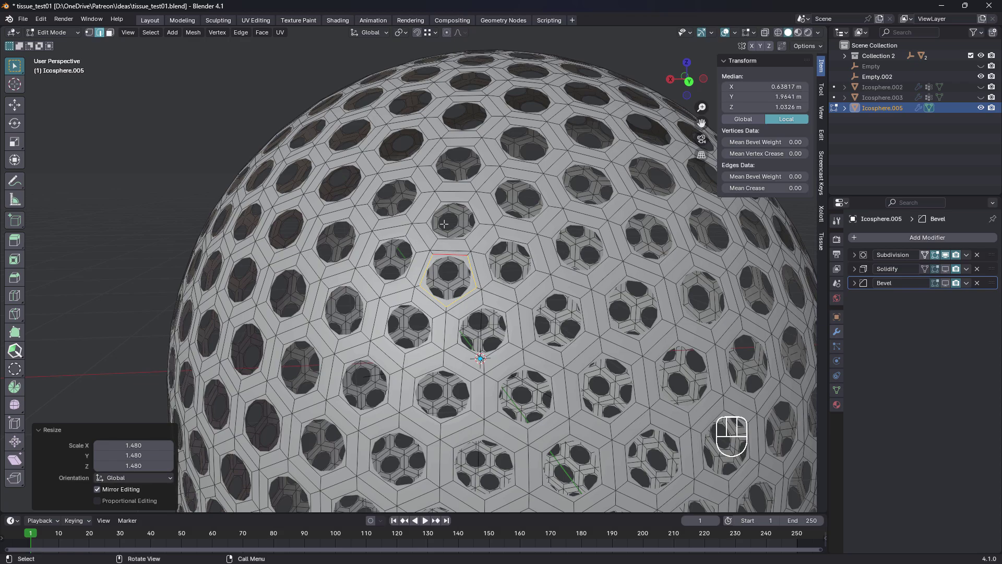
scroll(511, 259, "down", 2)
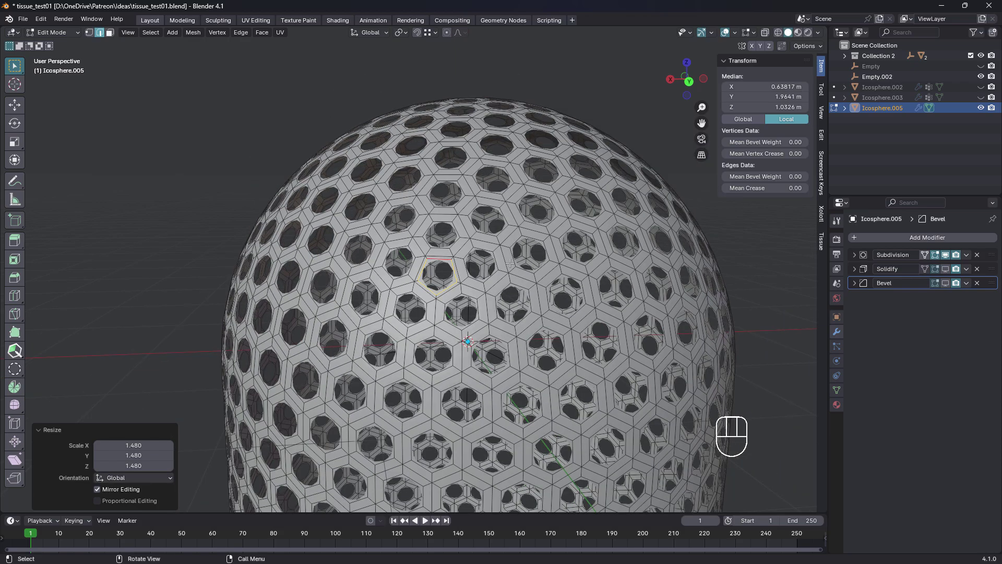
key("shift+space")
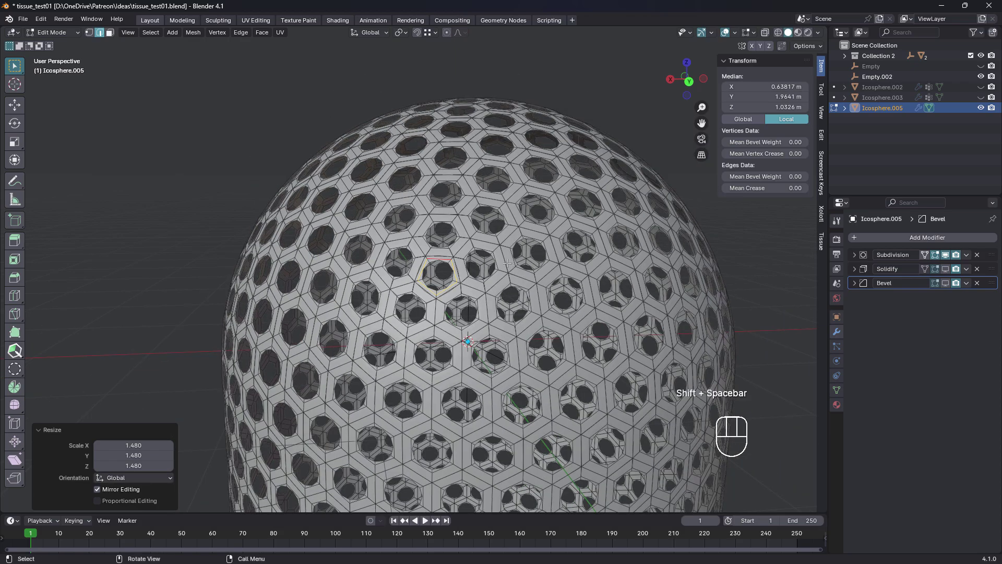
key("shift+space")
- Scale up the edge loop around a second hole near the dome's top by 1.2726
key("Tab")
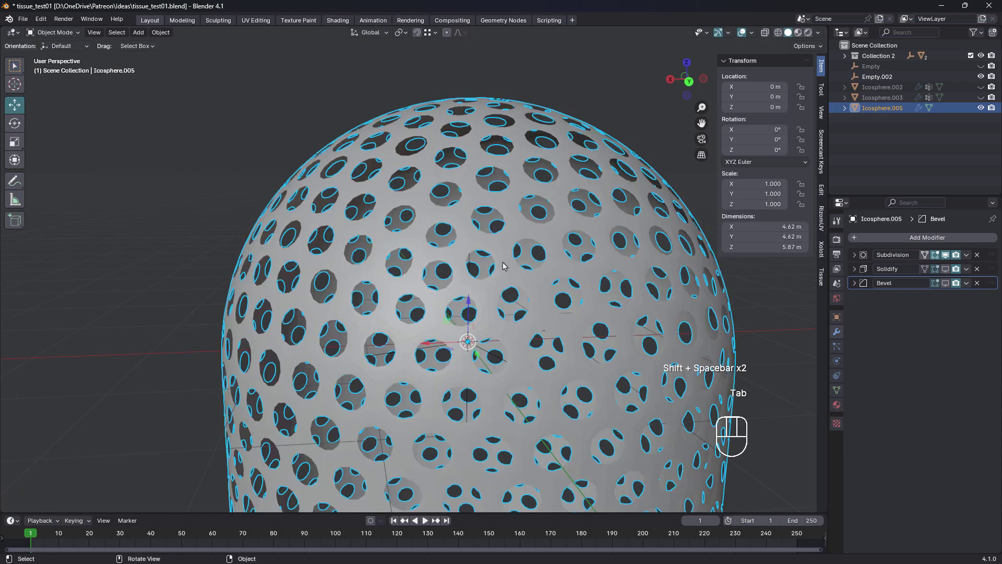
scroll(481, 272, "down", 4)
middle_click_drag(473, 270, 569, 349)
scroll(451, 272, "up", 2)
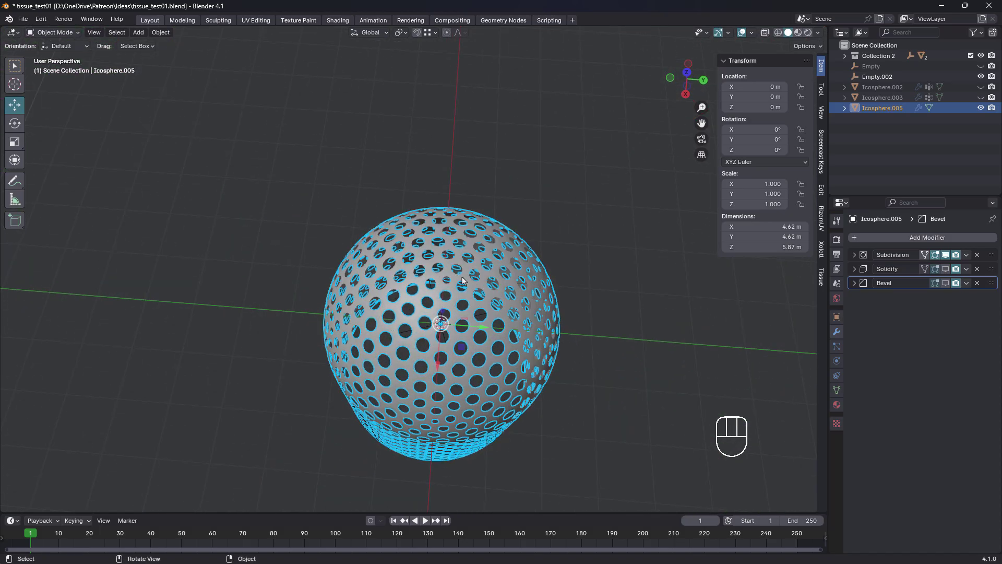
key("Tab")
scroll(462, 280, "up", 2)
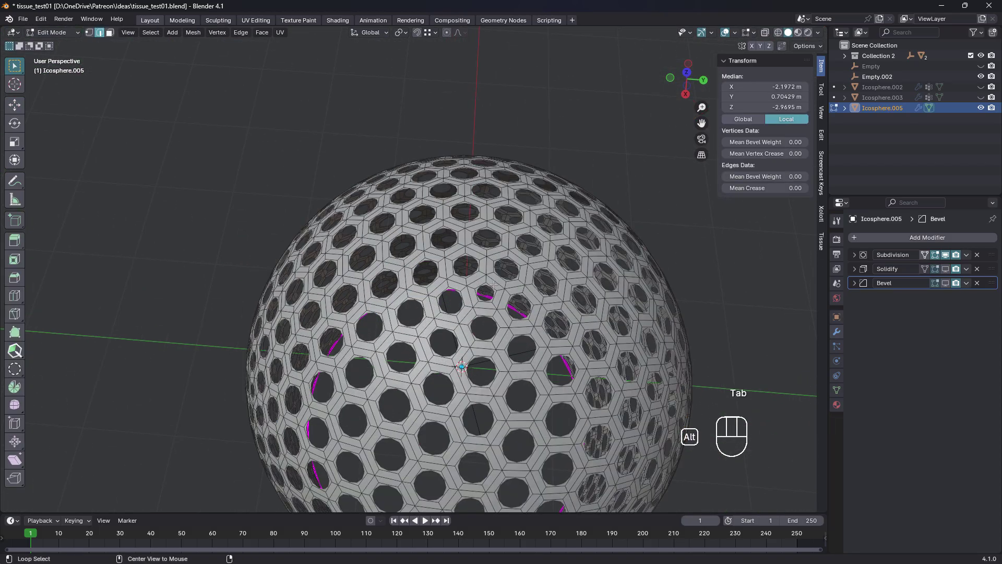
left_click(493, 286, "alt")
key("s")
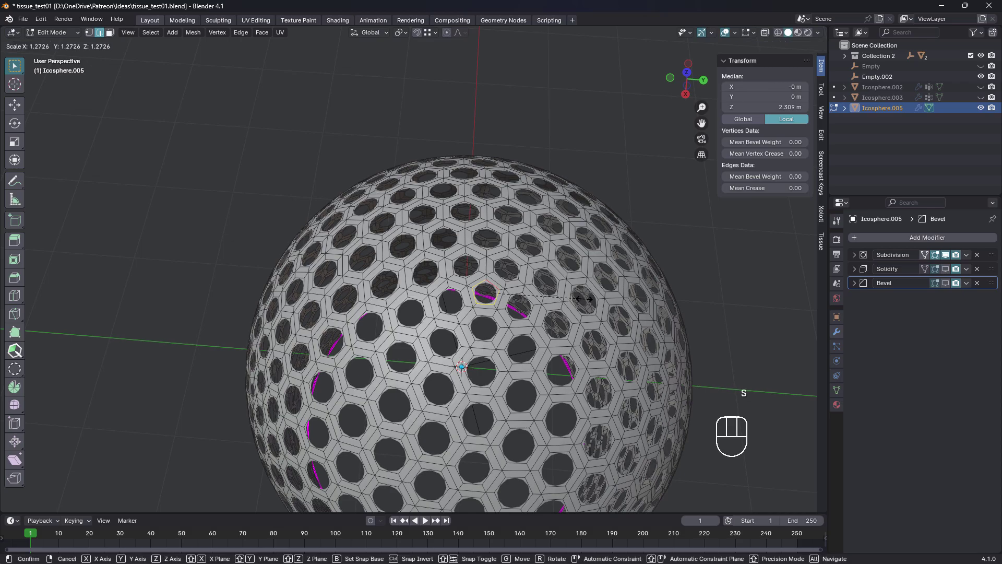
left_click(595, 302)
key("Tab")
- Orbit around the capsule mesh to inspect its domed cylinder shape
scroll(525, 288, "down", 2)
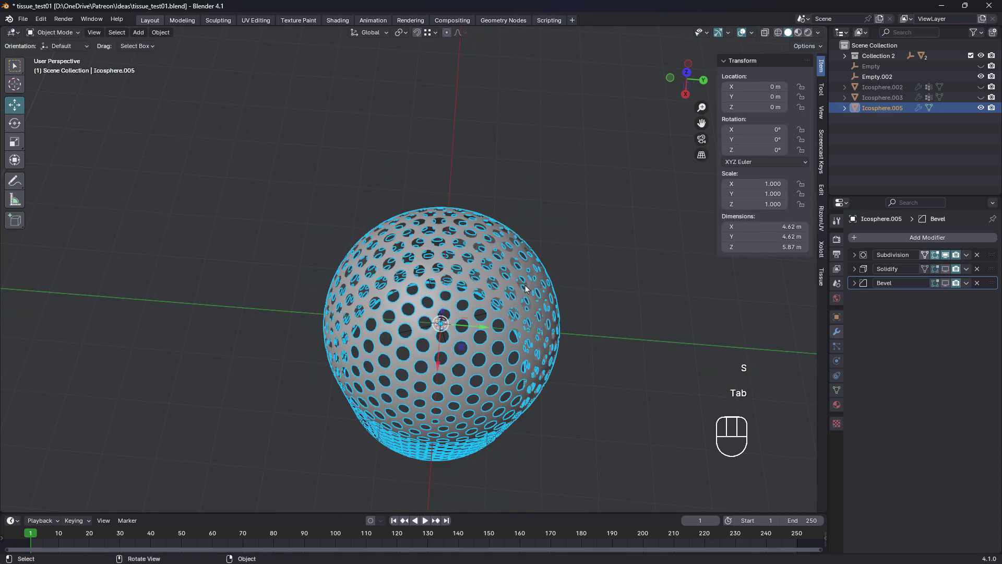
middle_click_drag(525, 289, 555, 231)
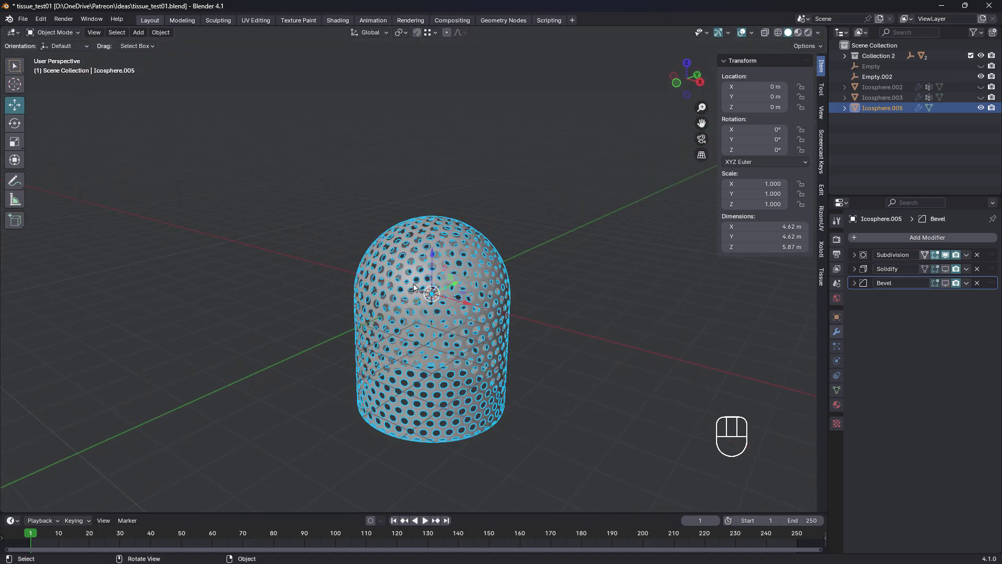
middle_click_drag(414, 287, 356, 336)
key("shift+space")
key("shift+space")
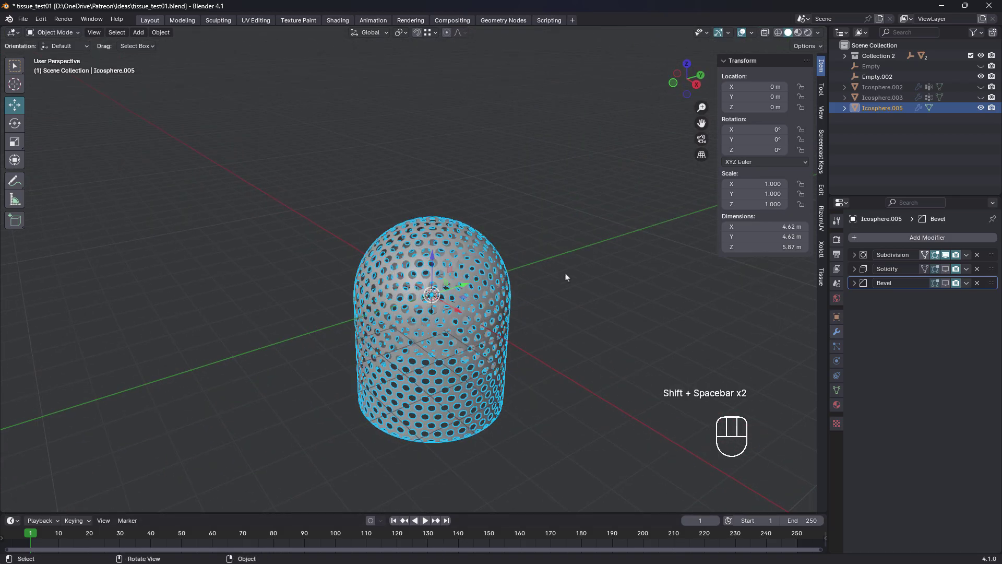
- Switch to Microsoft Edge to view the vintage RCA microphone's perforated grille reference photo
key("alt+Tab")
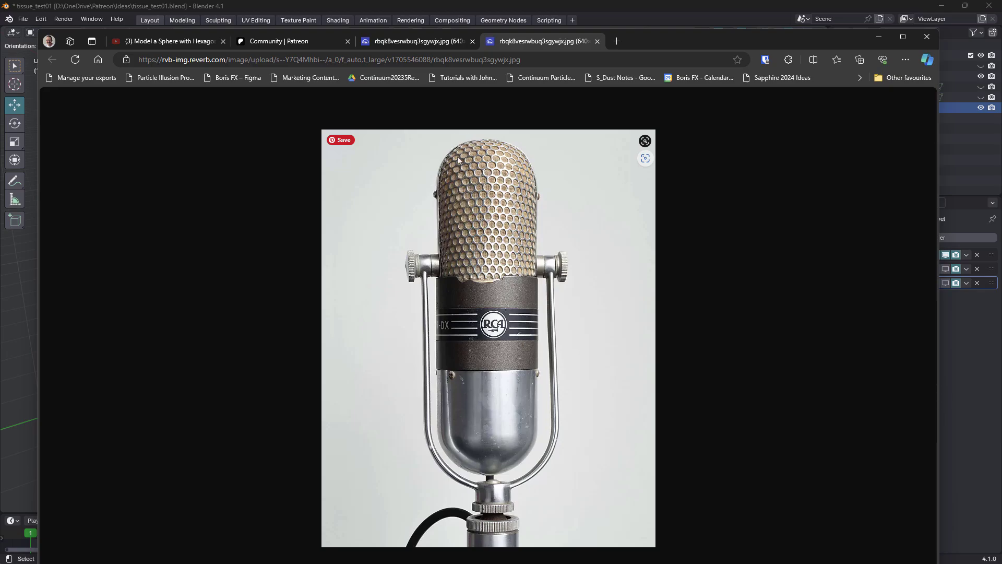
left_click(878, 37)
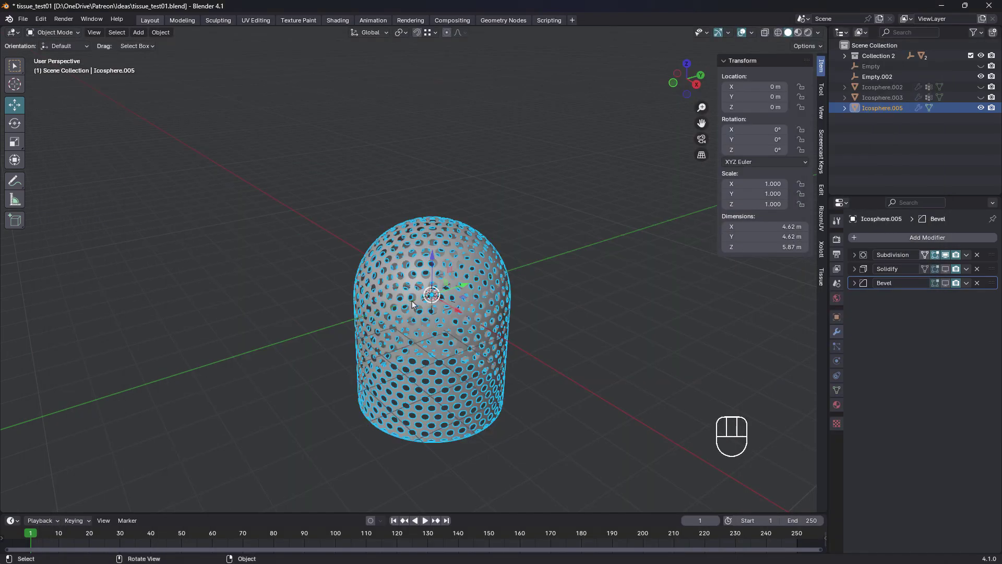
middle_click_drag(441, 298, 471, 308)
key("shift+space")
key("shift+space")
middle_click_drag(463, 346, 499, 290)
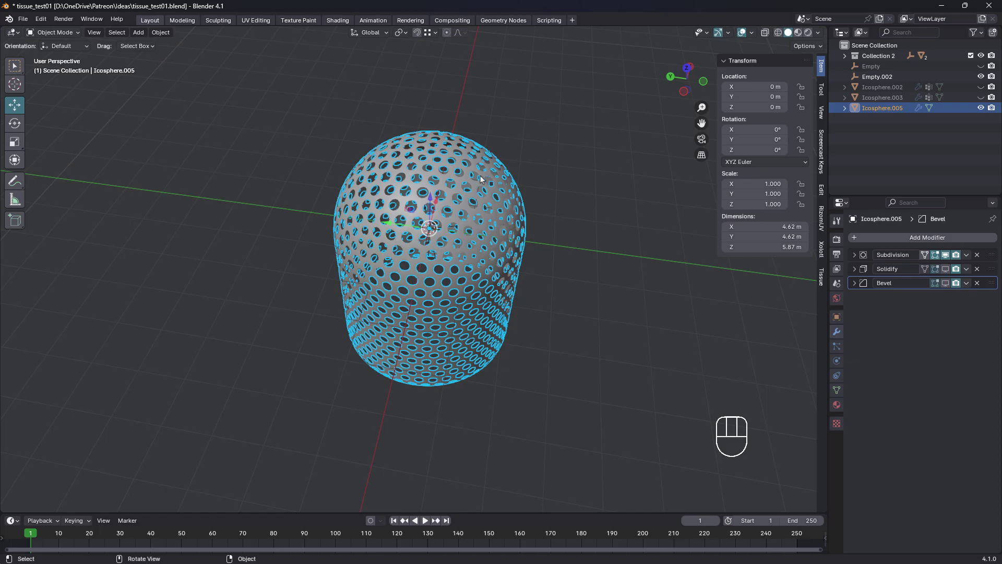
middle_click_drag(438, 283, 478, 273)
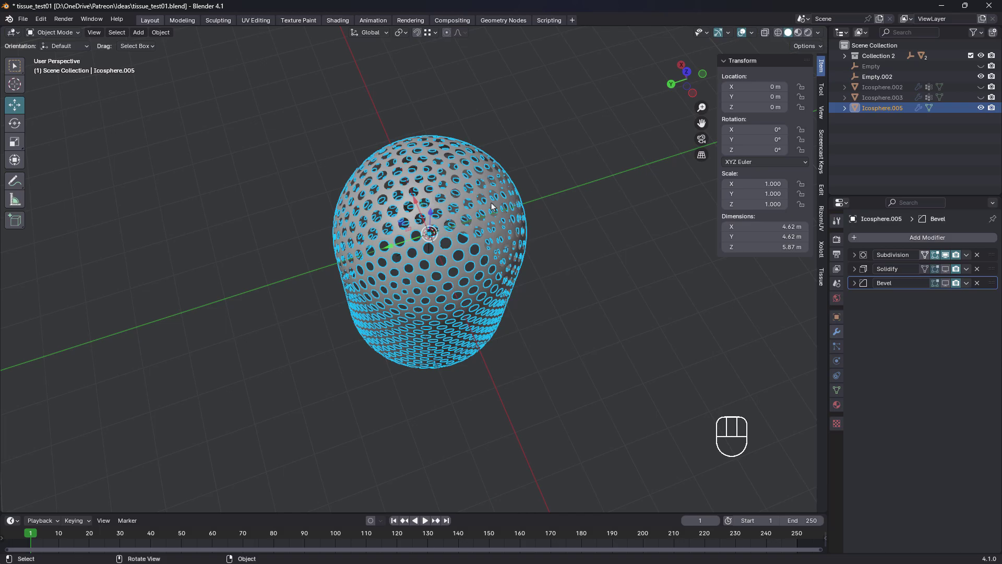